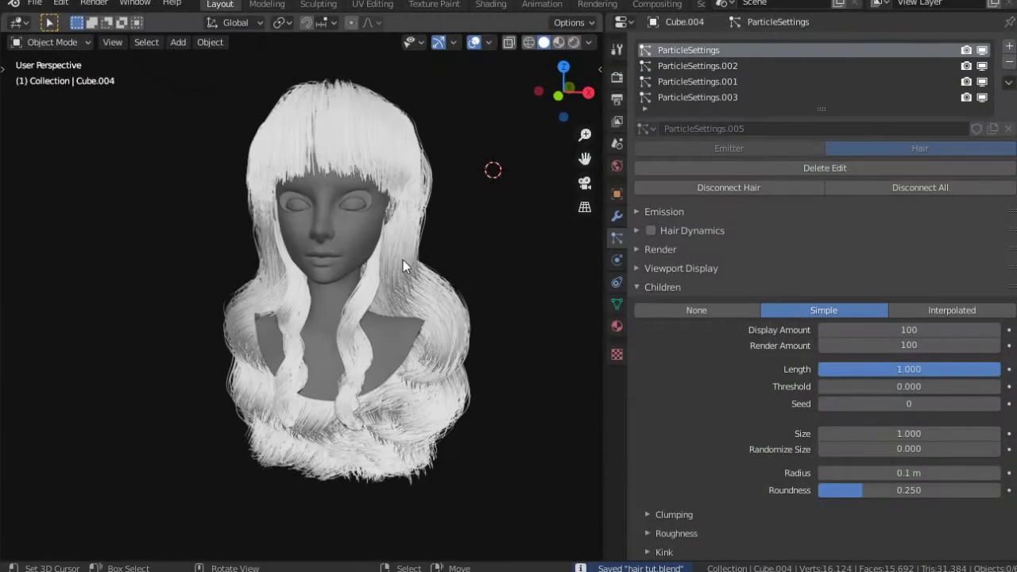
Step: Select the head and hide the ParticleSettings.002 and .003 hair systems in the viewport
click(403, 256)
middle_drag(405, 256, 443, 259)
scroll(443, 259, up, 2)
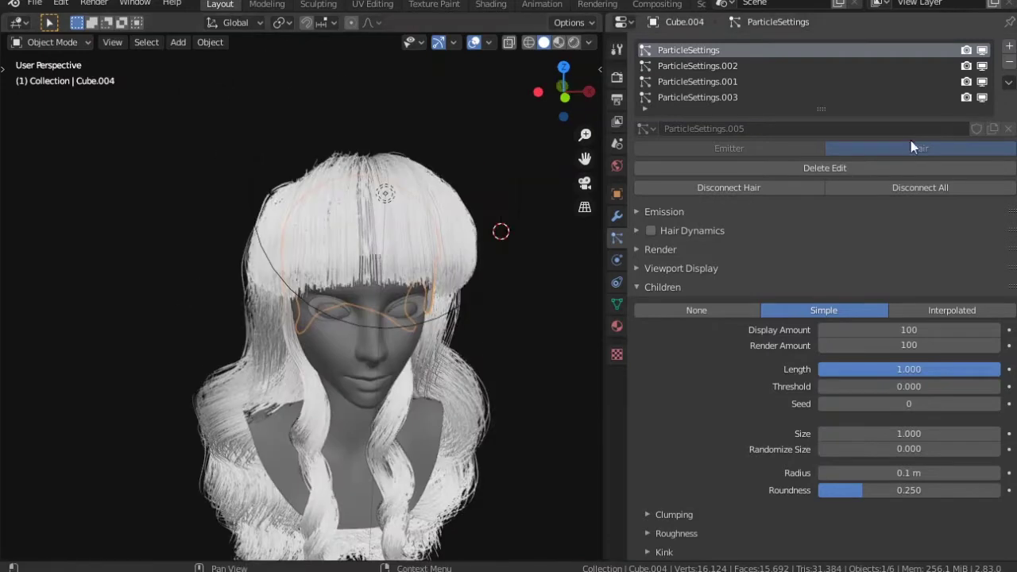
click(982, 66)
click(982, 97)
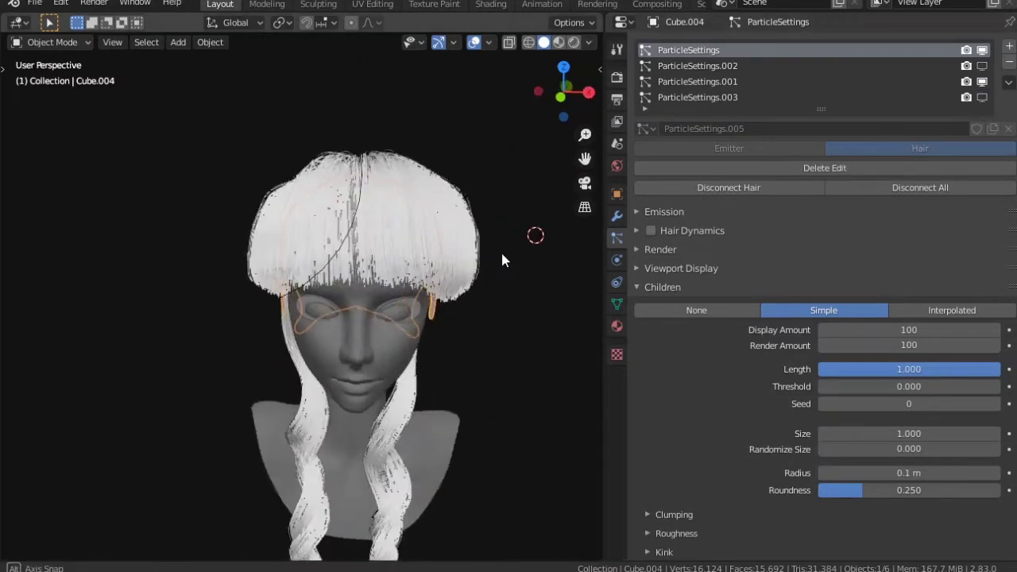
Step: Set the hair's Strand Steps to 3
mouse_move(500, 250)
middle_down()
mouse_move(497, 265)
mouse_move(509, 274)
middle_up()
click(736, 270)
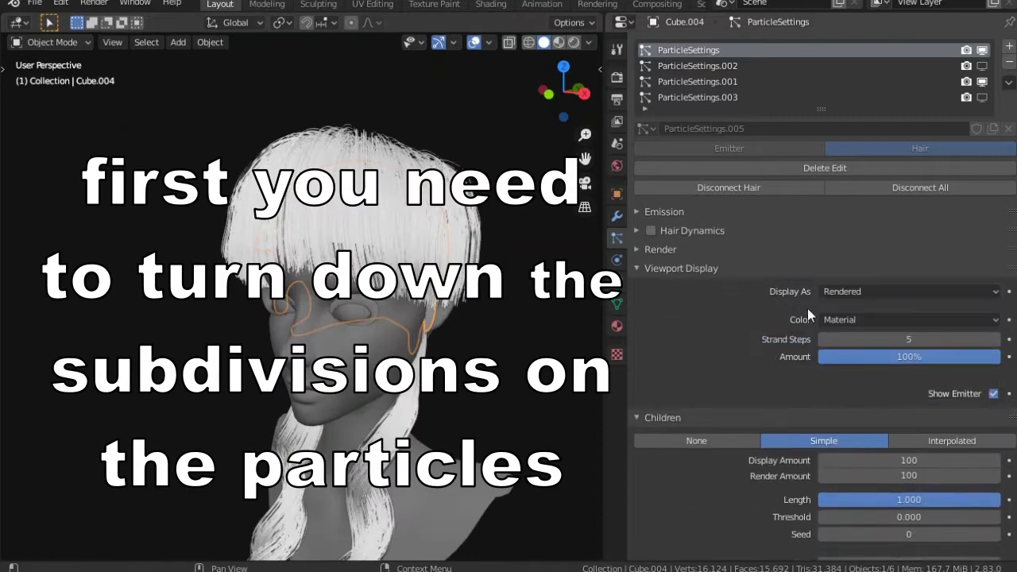
click(820, 339)
click(820, 338)
click(820, 338)
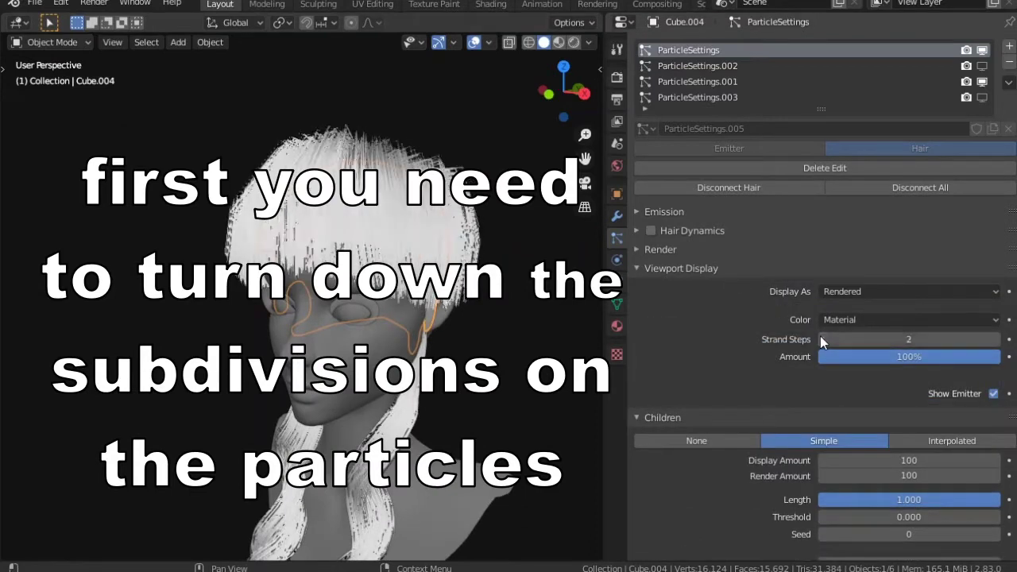
click(820, 337)
click(996, 339)
click(996, 340)
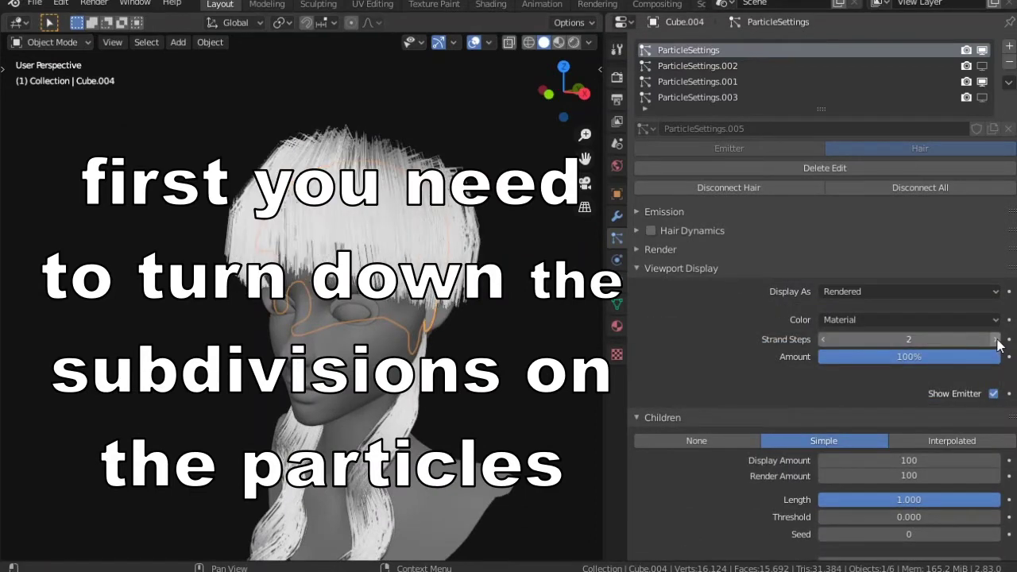
Step: Set the child Display and Render Amount to 4
middle_drag(543, 352, 438, 387)
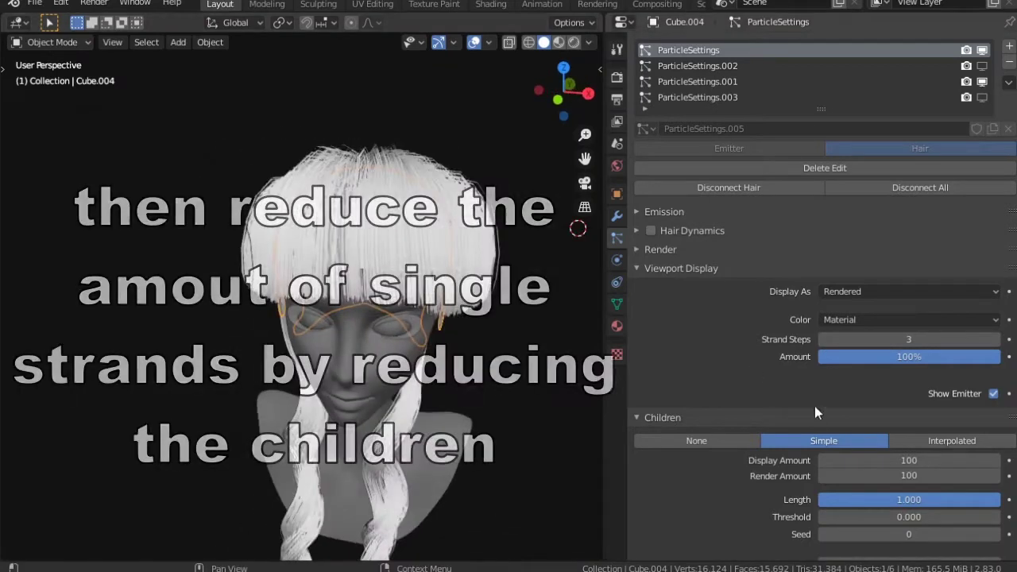
scroll(815, 407, down, 4)
text(5)
key(Return)
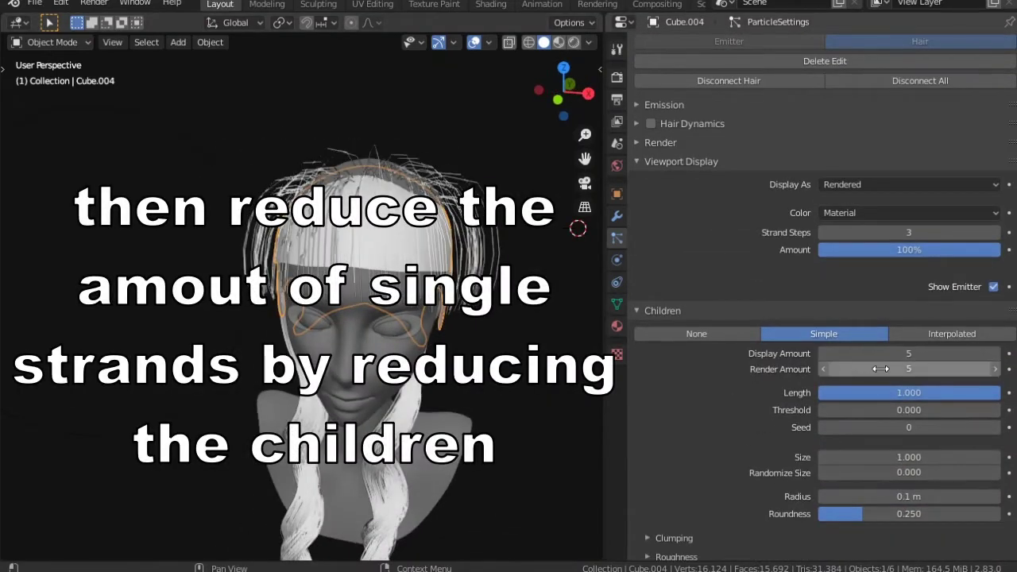
text(2)
key(Return)
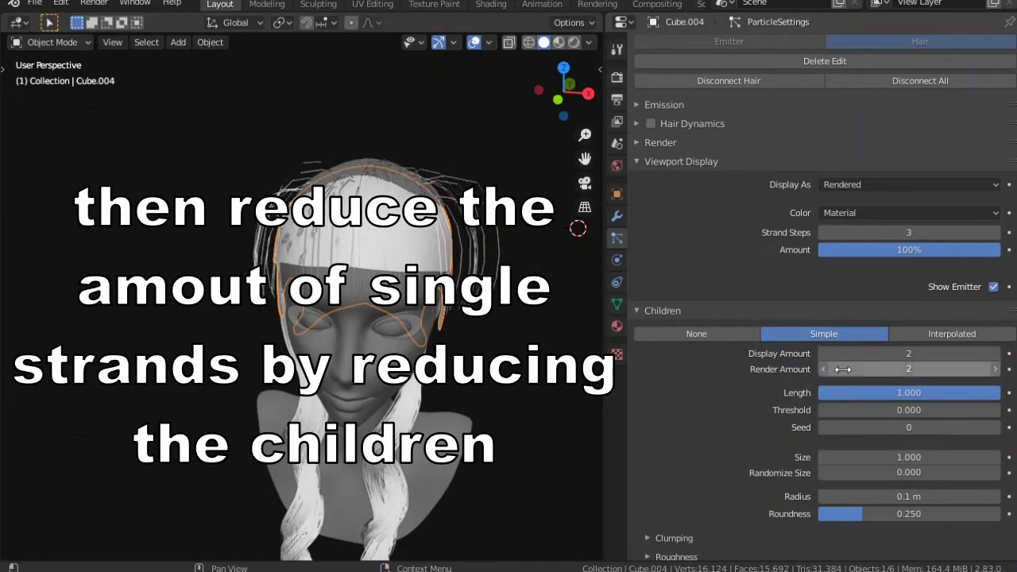
key(Return)
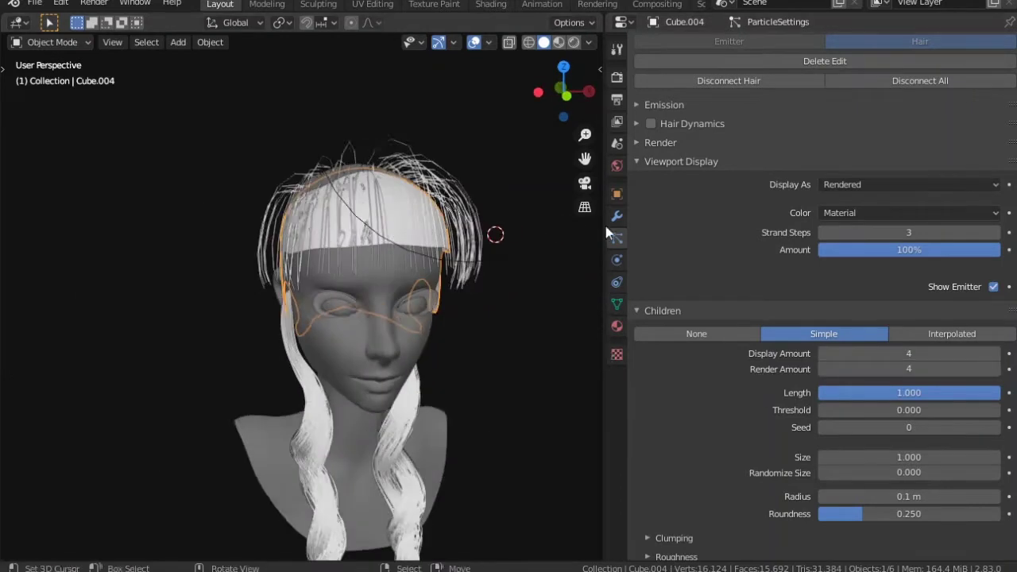
Step: Convert the hair particles into a Mesh object via the modifier and enter Edit Mode
click(618, 218)
scroll(756, 414, down, 2)
click(765, 338)
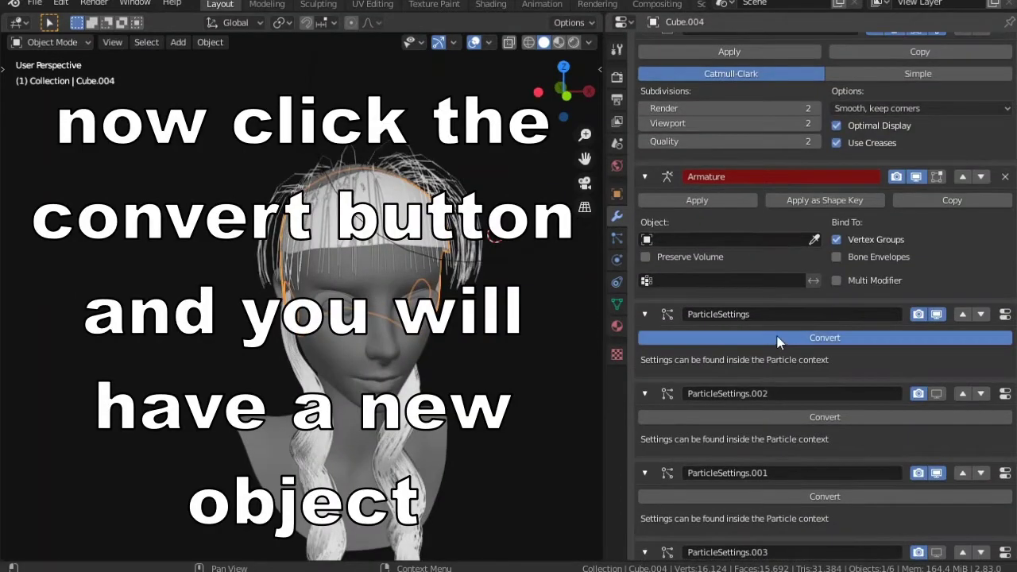
key(g)
key(Escape)
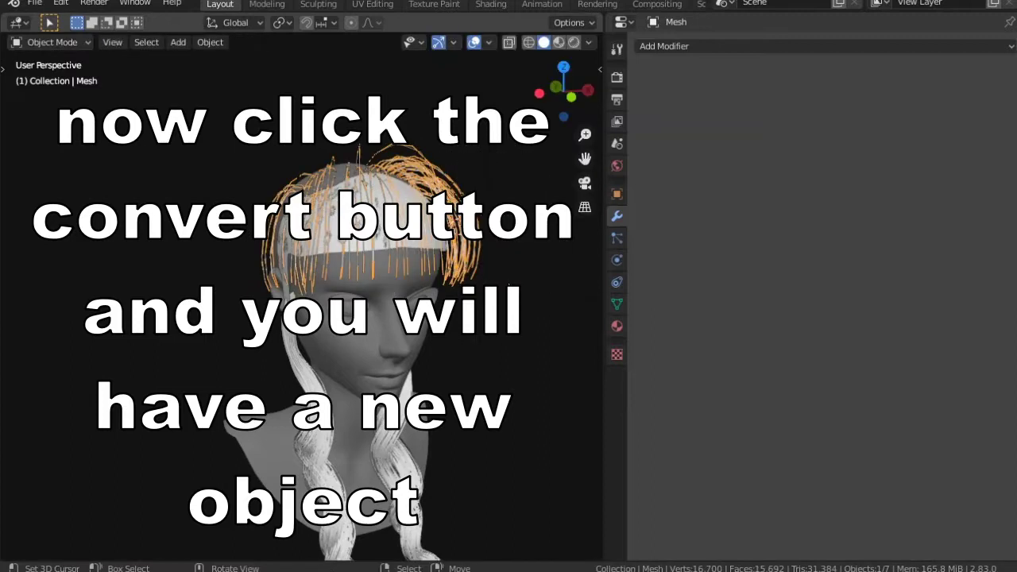
key(Tab)
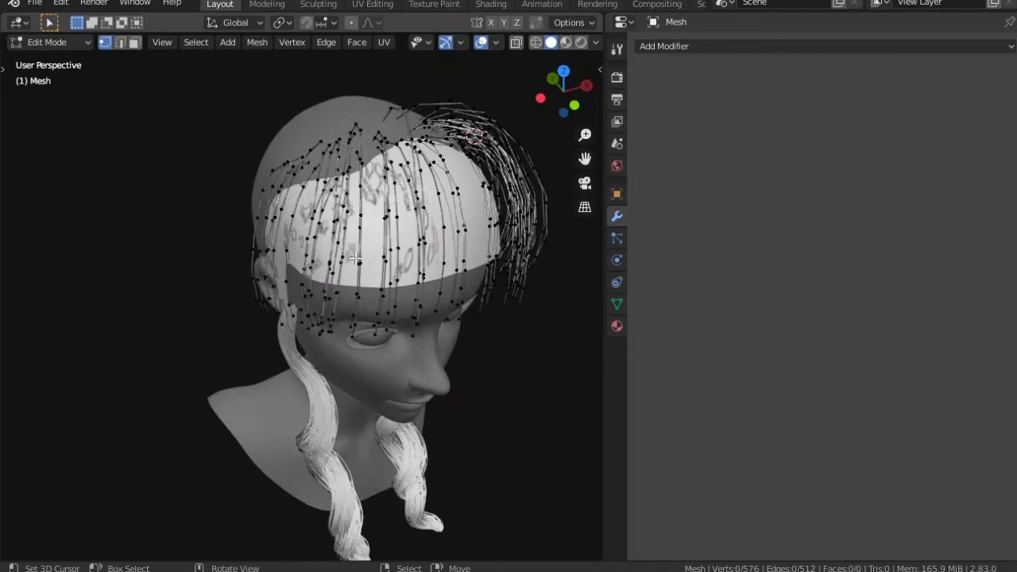
Step: Select the linked hair strands with L and extrude them into flat strips
key(l)
key(l)
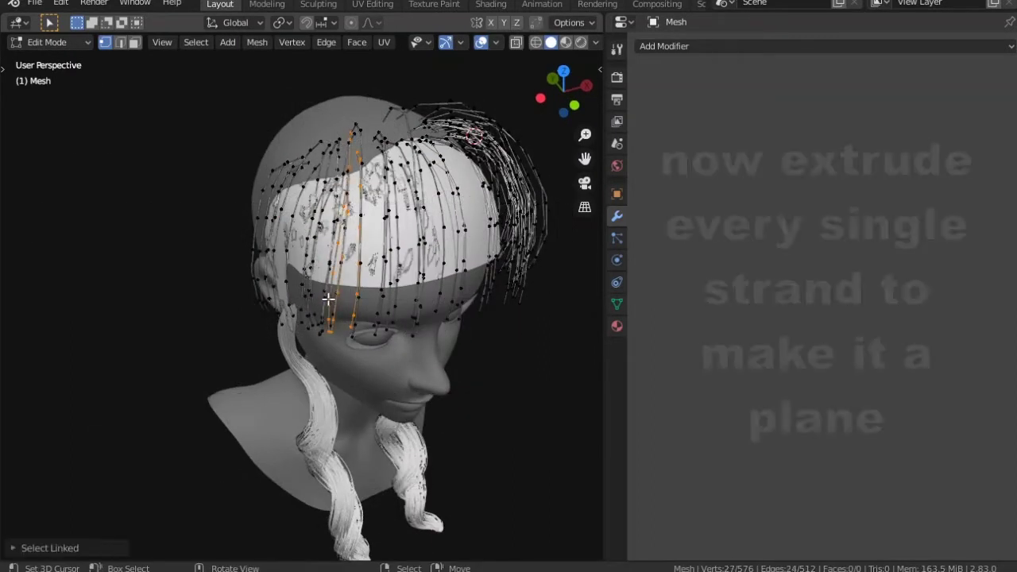
key(l)
key(l)
key(l)
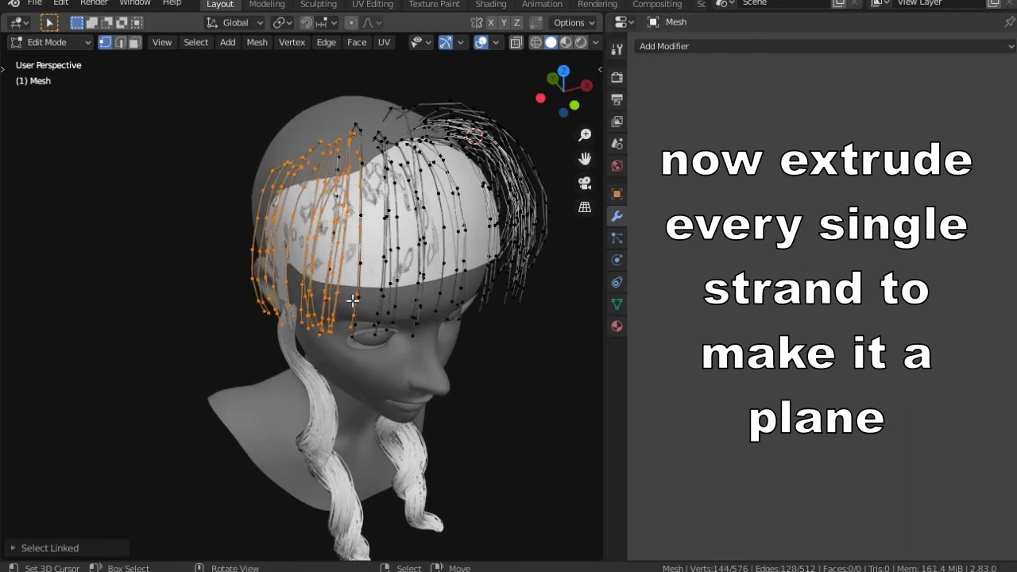
key(e)
click(195, 42)
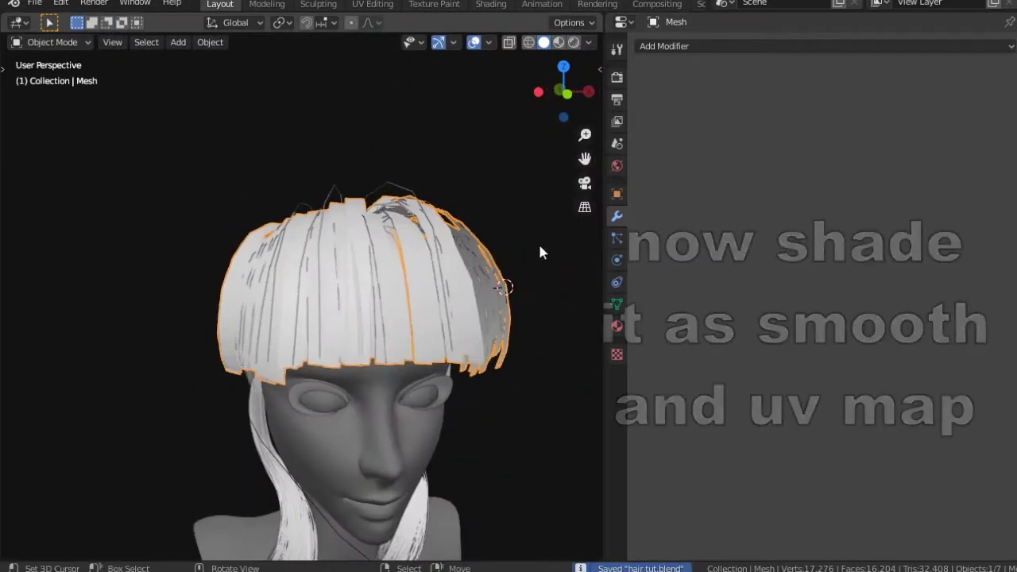
Step: Switch the right area to the UV Editor and unwrap all hair card faces
click(621, 23)
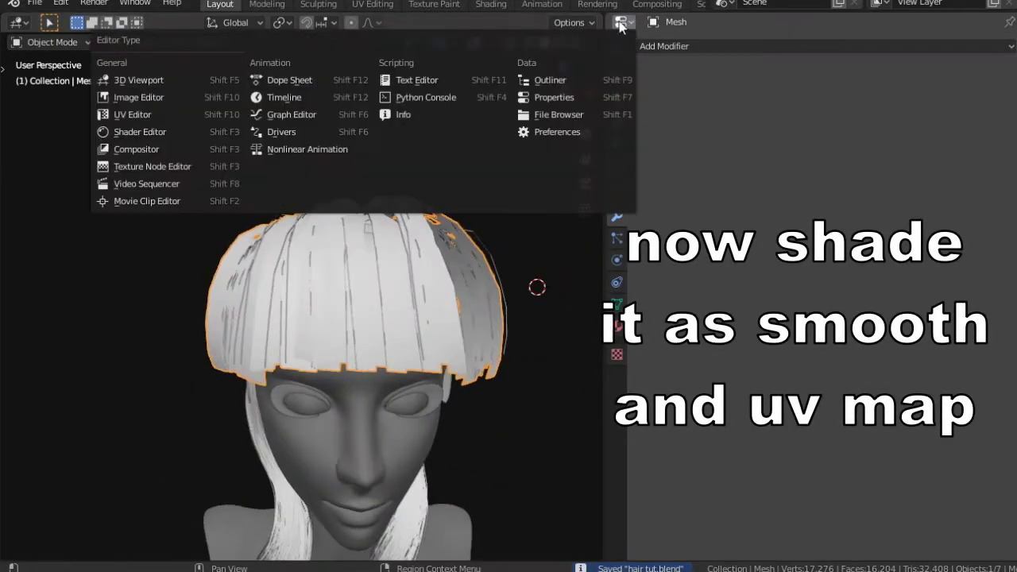
click(195, 117)
key(Tab)
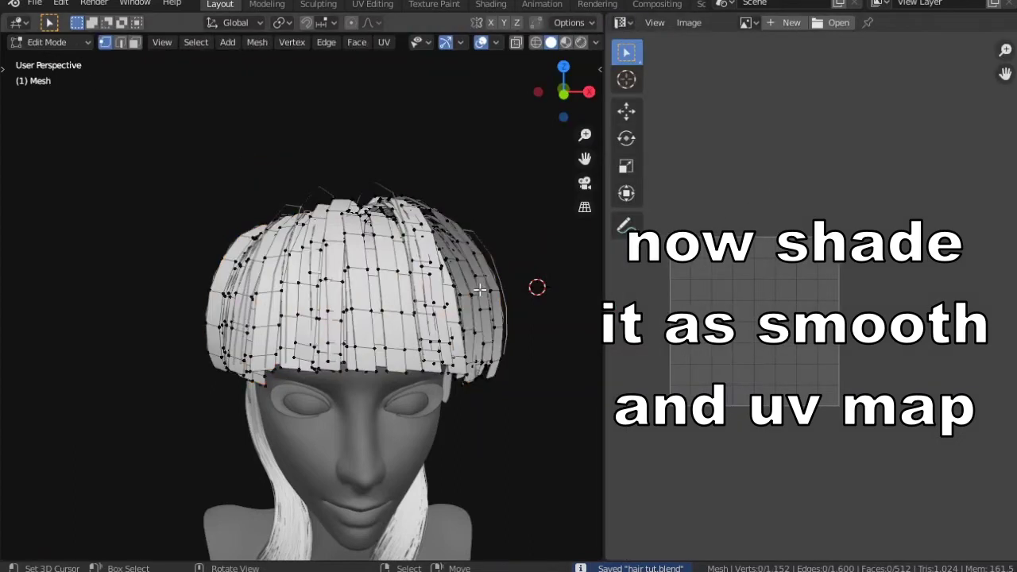
key(a)
key(i)
key(Escape)
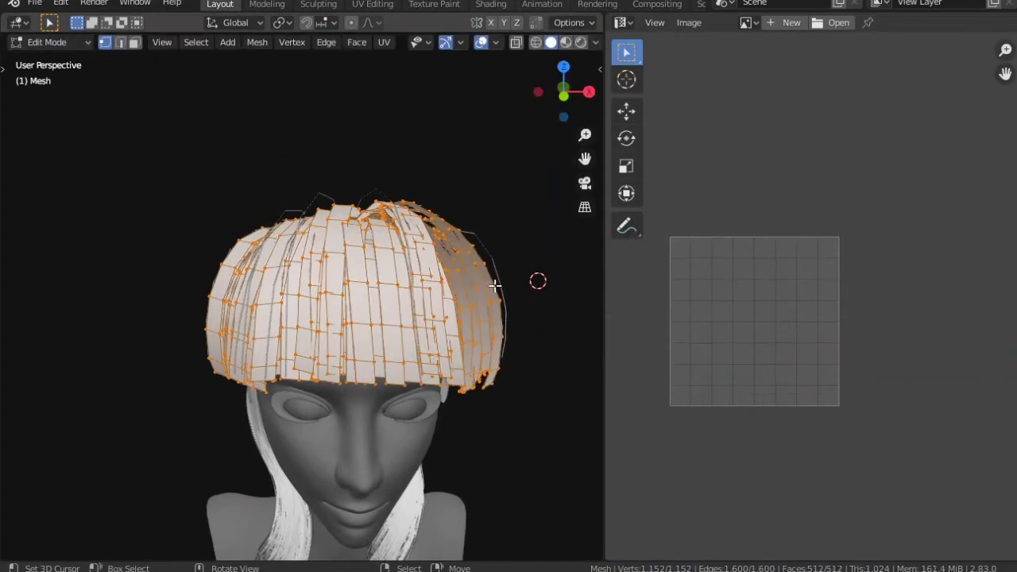
key(alt+a)
key(a)
key(u)
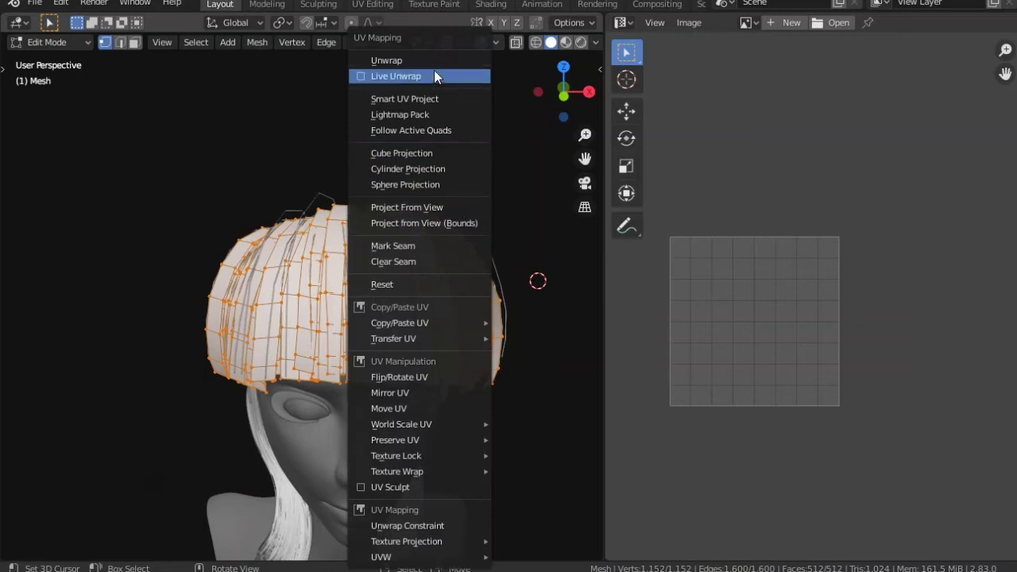
click(429, 61)
Step: Straighten the UV islands into grid strips, scale them to fit, and save
scroll(740, 175, up, 1)
scroll(751, 127, up, 1)
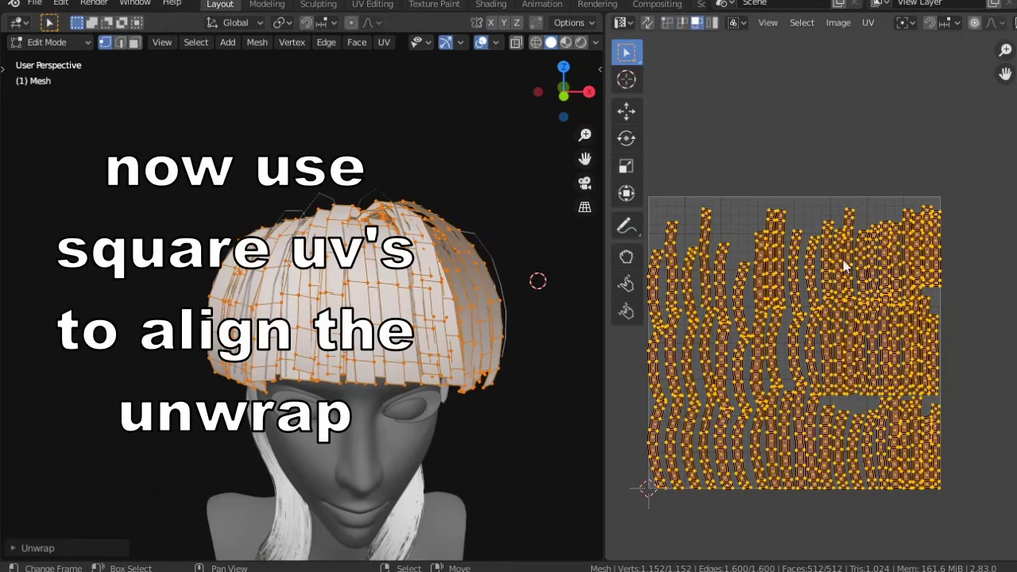
key(n)
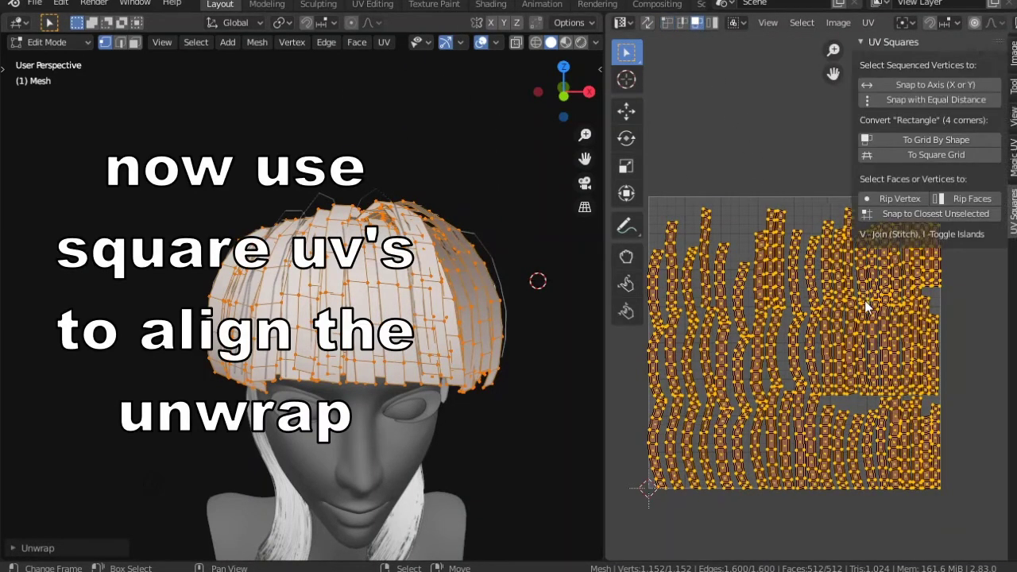
click(902, 140)
key(n)
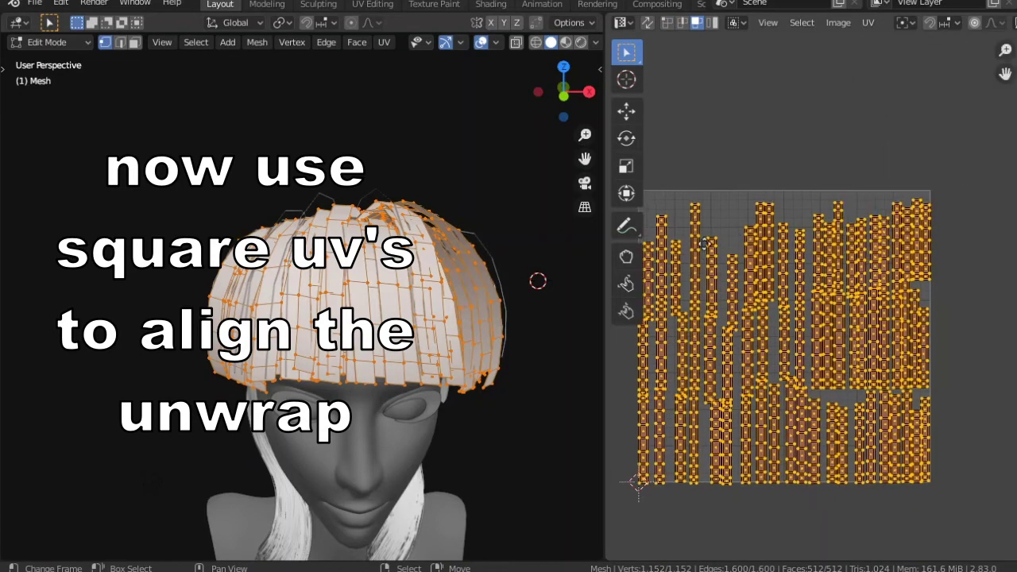
key(s)
click(859, 265)
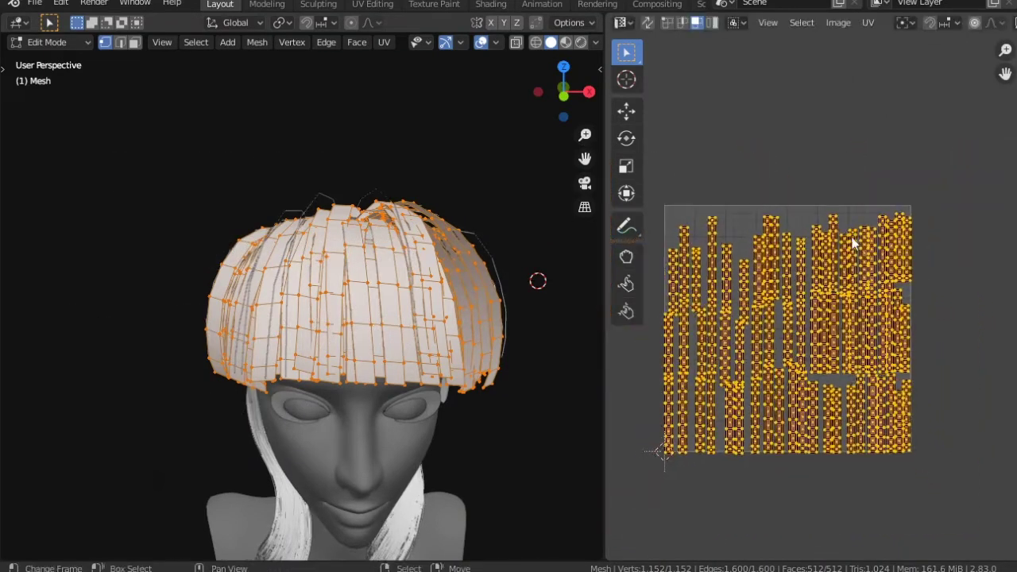
key(Tab)
key(ctrl+s)
Step: Rotate the UV islands 90° into horizontal rows, reposition them, and return the area to Properties
key(Tab)
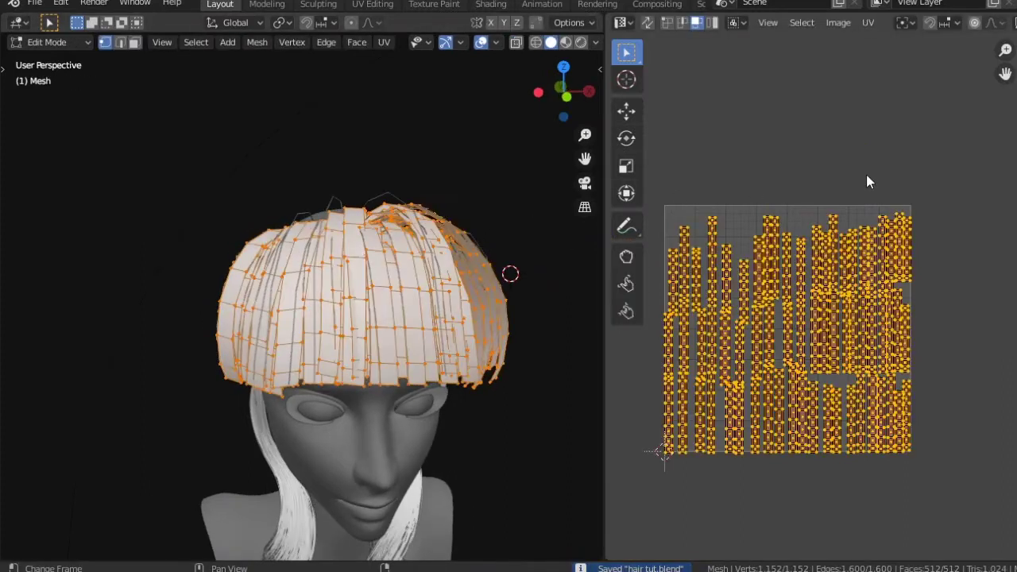
text(r90)
key(Return)
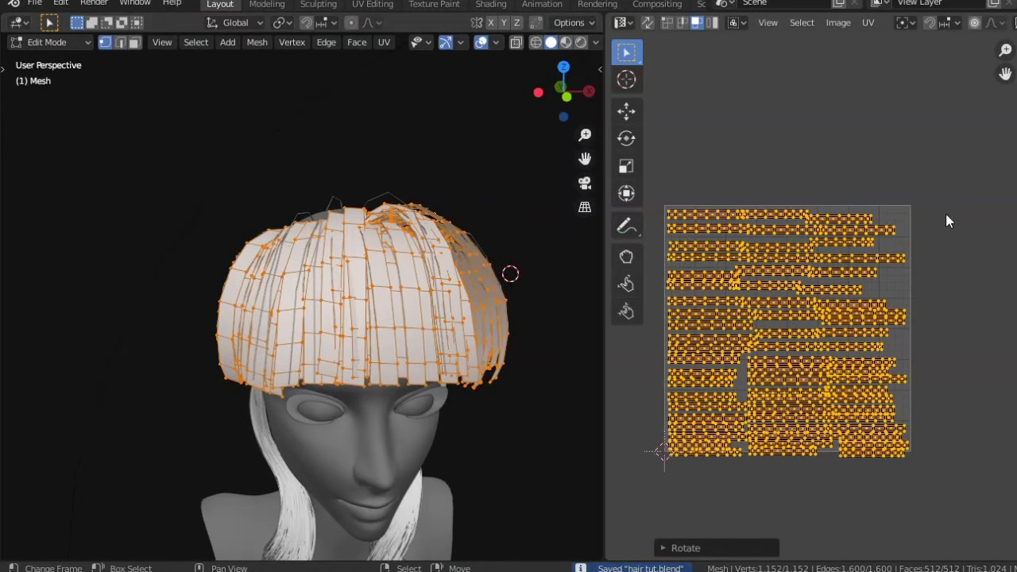
key(s)
click(940, 216)
key(g)
click(940, 217)
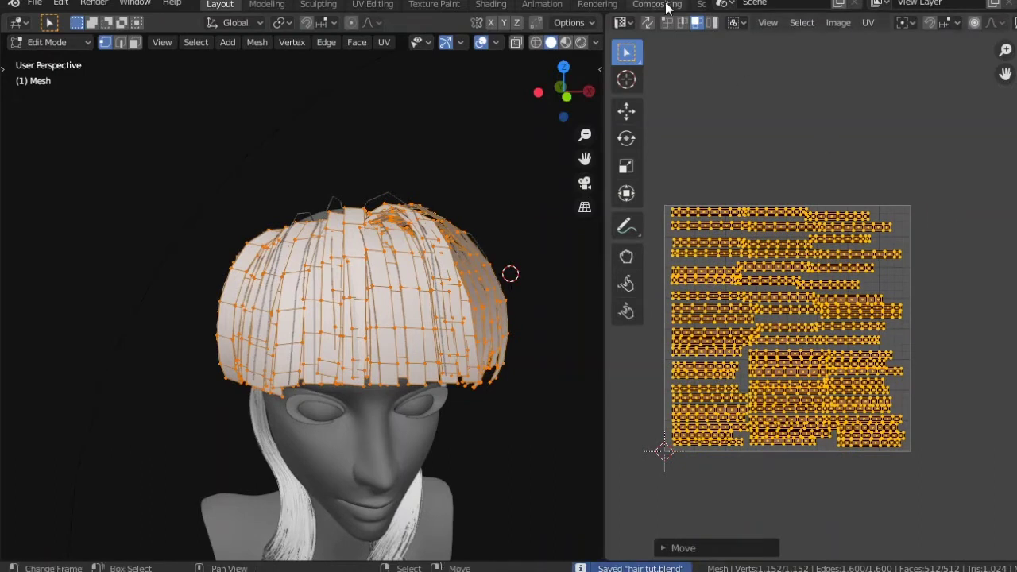
click(620, 23)
click(542, 99)
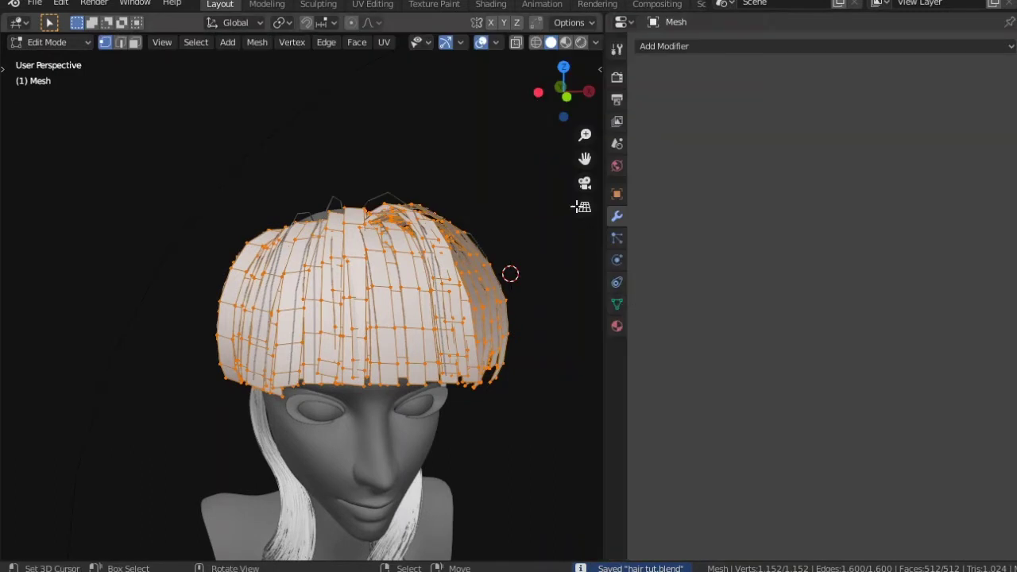
Step: Add a new material, Material.003, to the hair mesh
click(617, 326)
click(617, 305)
click(617, 326)
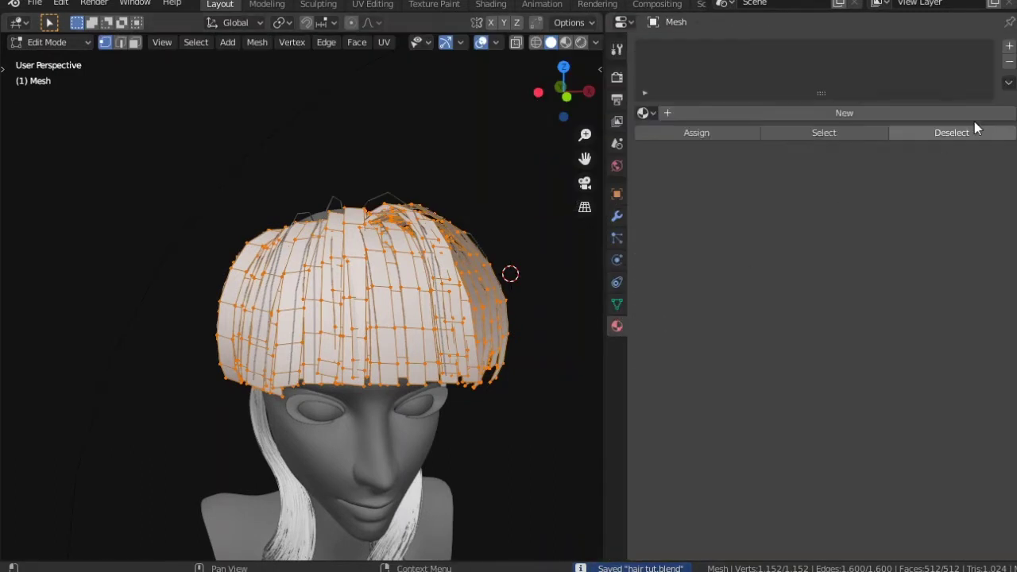
click(919, 112)
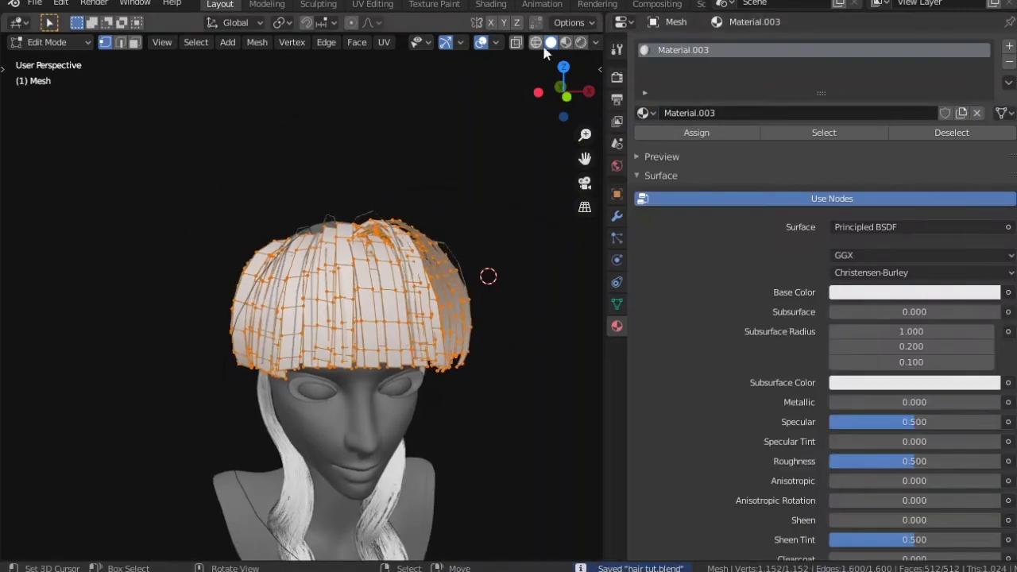
Step: Switch the viewport to Material Preview shading with overlays turned off
key(z)
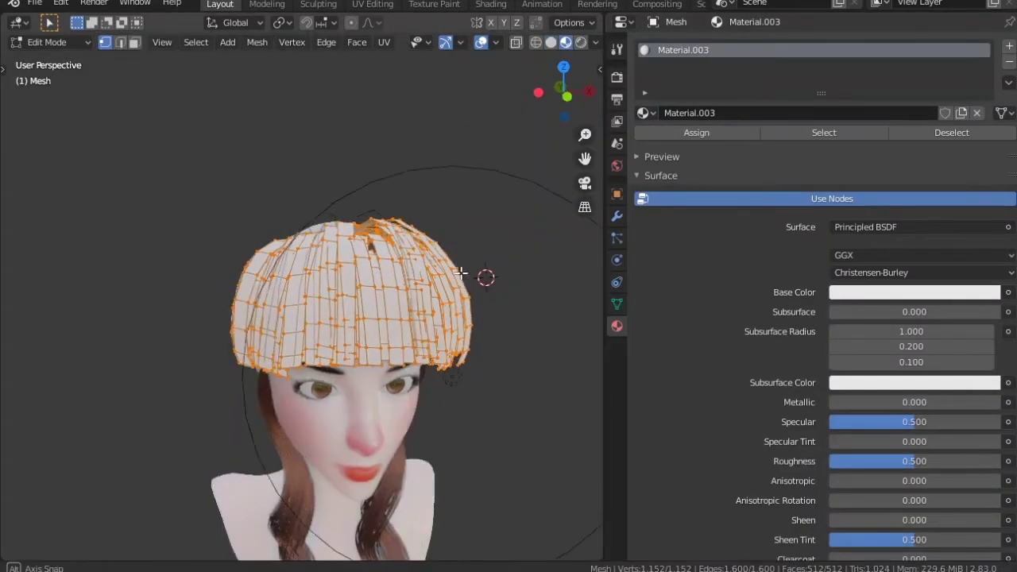
middle_drag(466, 273, 479, 256)
click(482, 44)
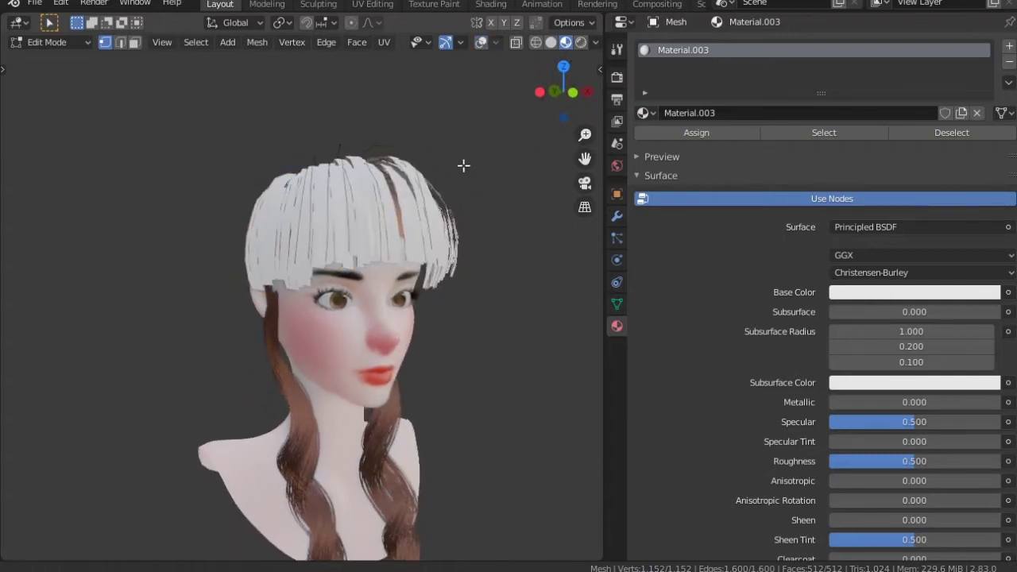
shift+middle_drag(463, 164, 422, 149)
scroll(977, 291, down, 1)
Step: Set the Principled BSDF Base Color to brown
click(1006, 289)
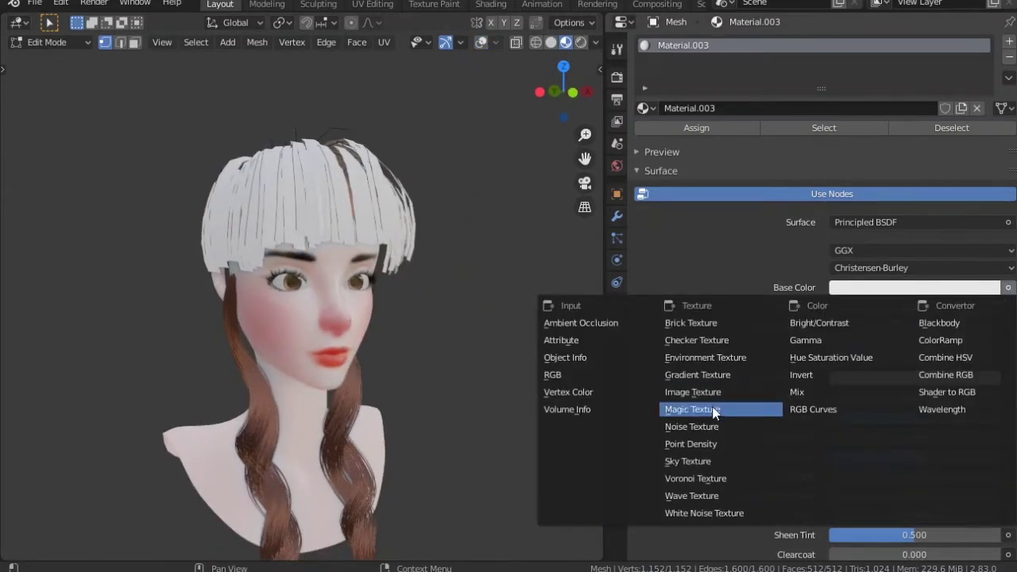
click(906, 290)
drag(949, 248, 898, 248)
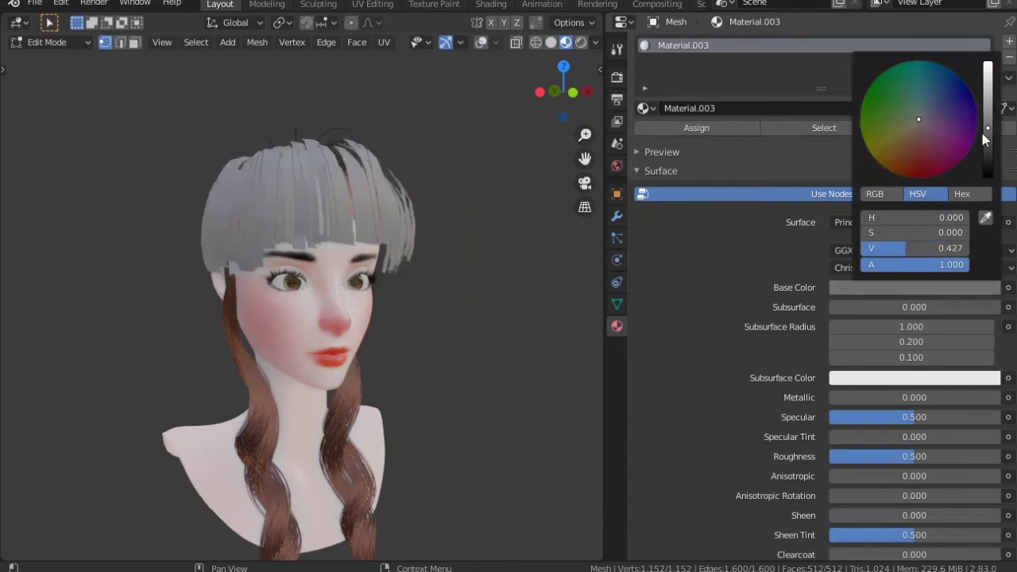
click(897, 155)
scroll(809, 378, down, 8)
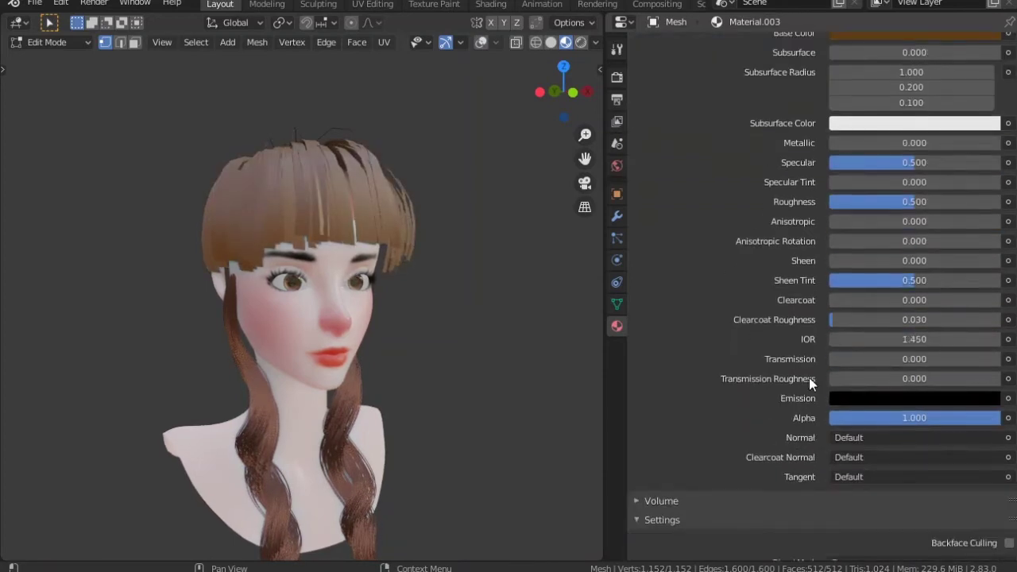
scroll(966, 302, down, 6)
scroll(966, 309, up, 2)
Step: Open the link menu for the Principled BSDF's Normal input
click(989, 312)
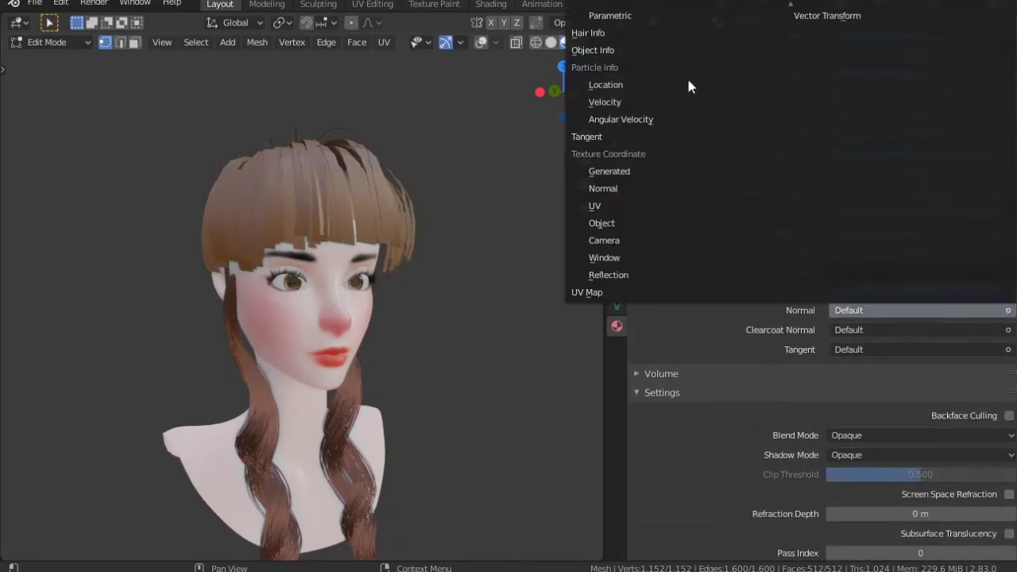
scroll(689, 86, up, 5)
scroll(714, 50, down, 5)
scroll(681, 96, up, 5)
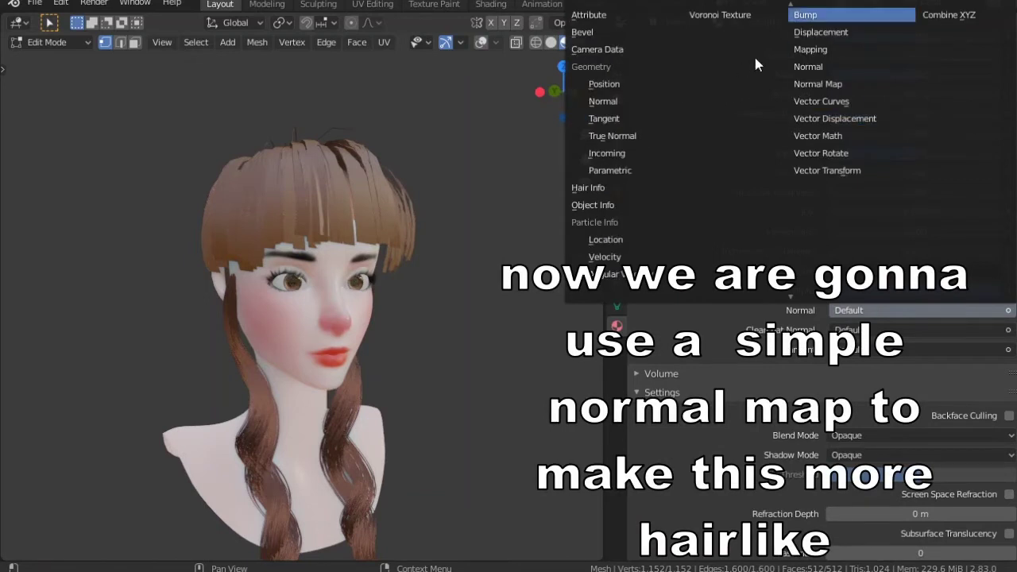
Step: Link a Normal node to the Normal input and turn the area into the Shader Editor
click(818, 67)
click(622, 23)
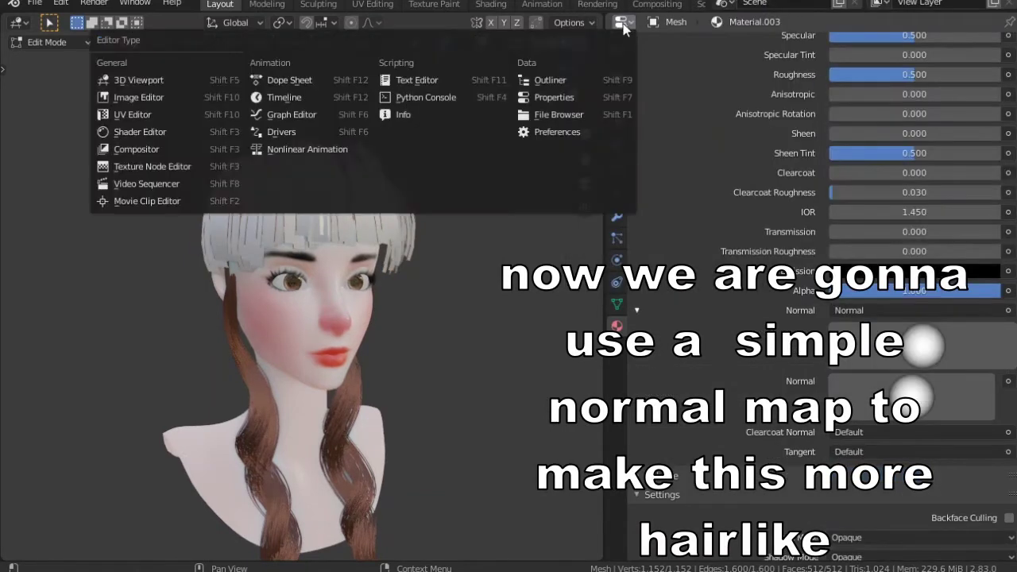
click(140, 132)
scroll(792, 252, up, 1)
scroll(773, 217, up, 2)
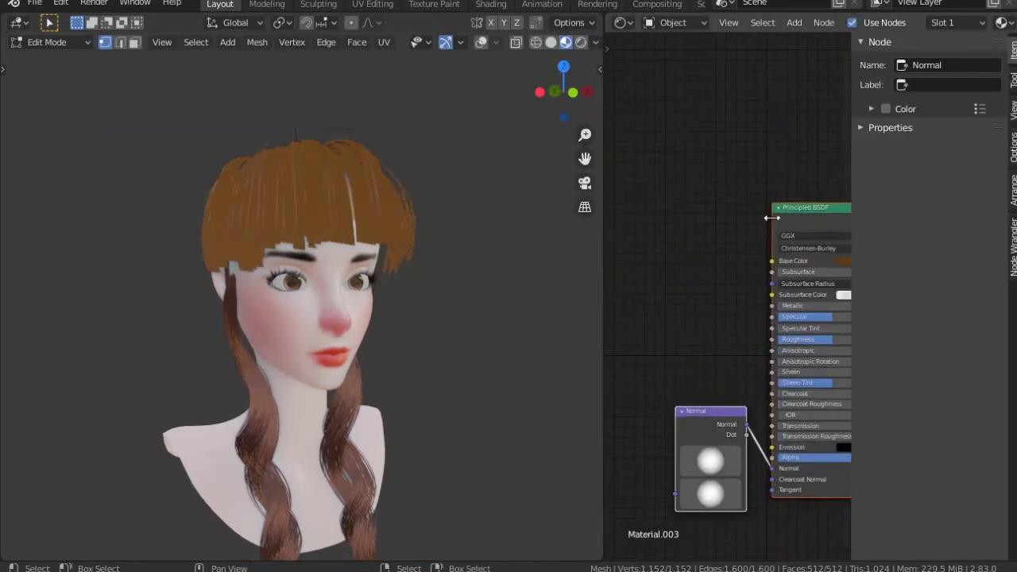
key(n)
Step: Replace the Normal node with a Normal Map node
click(775, 420)
key(Delete)
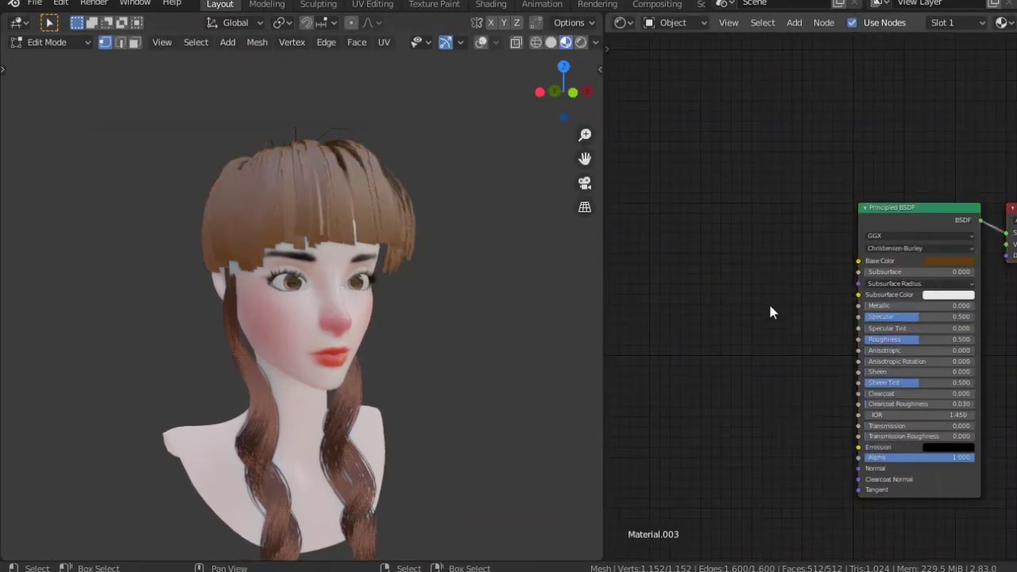
click(775, 302)
text(normal)
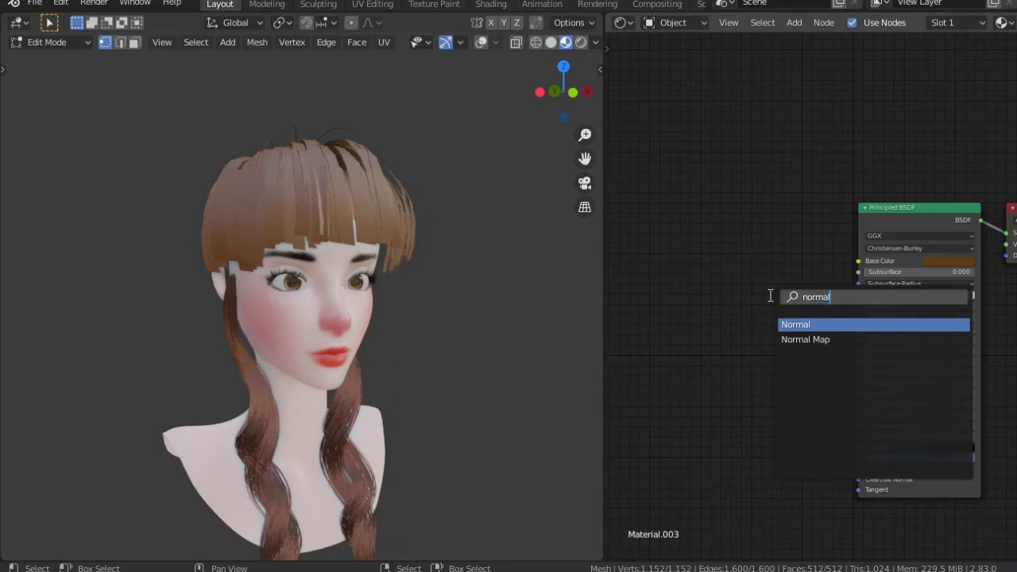
key(Down)
key(Return)
click(779, 418)
Step: Add an Image Texture node to the material
scroll(811, 359, up, 2)
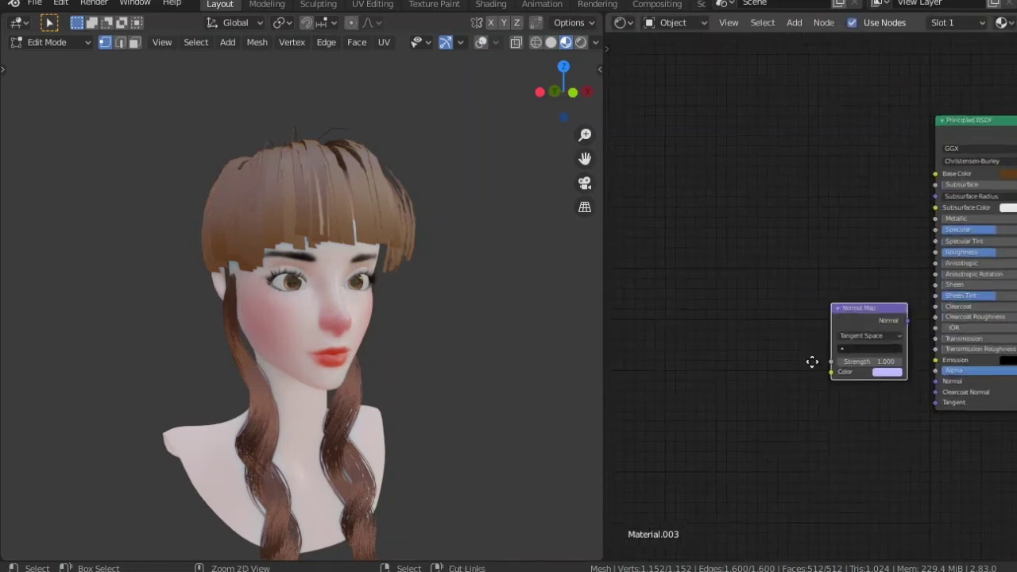
scroll(811, 318, up, 2)
key(shift+a)
click(809, 223)
key(Return)
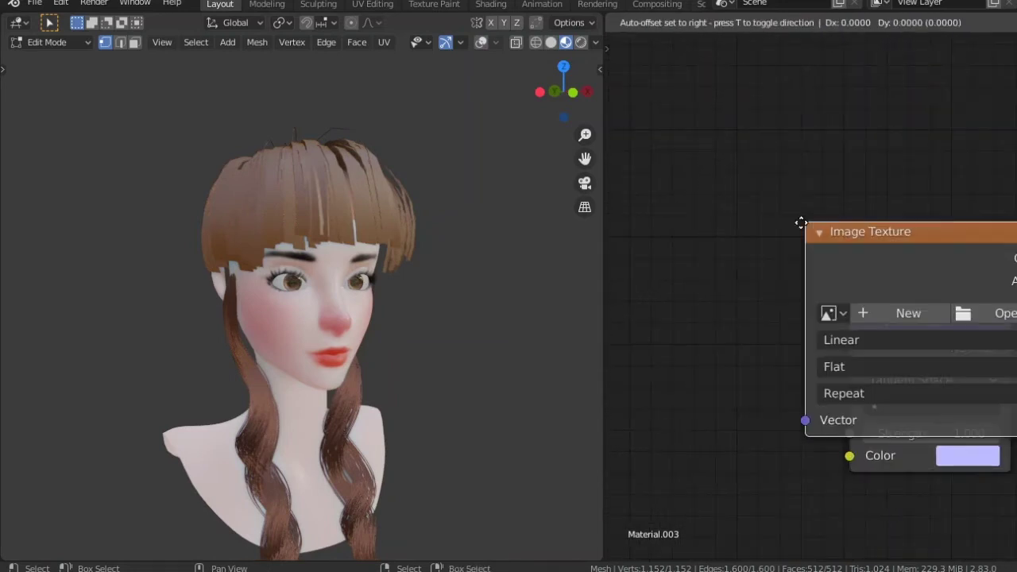
Step: Place the Image Texture node left of the Normal Map and load hair norm.png
click(728, 354)
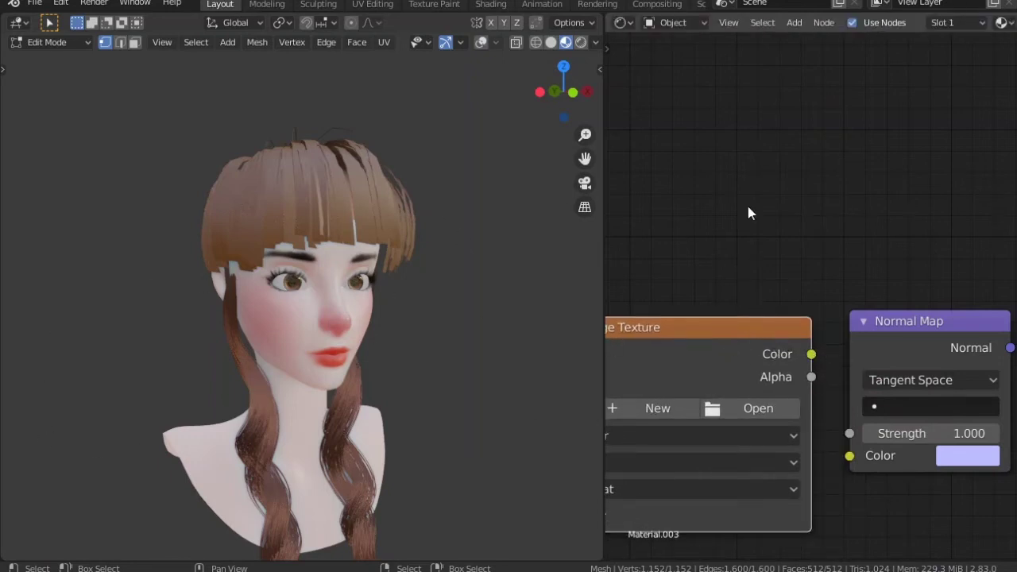
drag(725, 390, 726, 391)
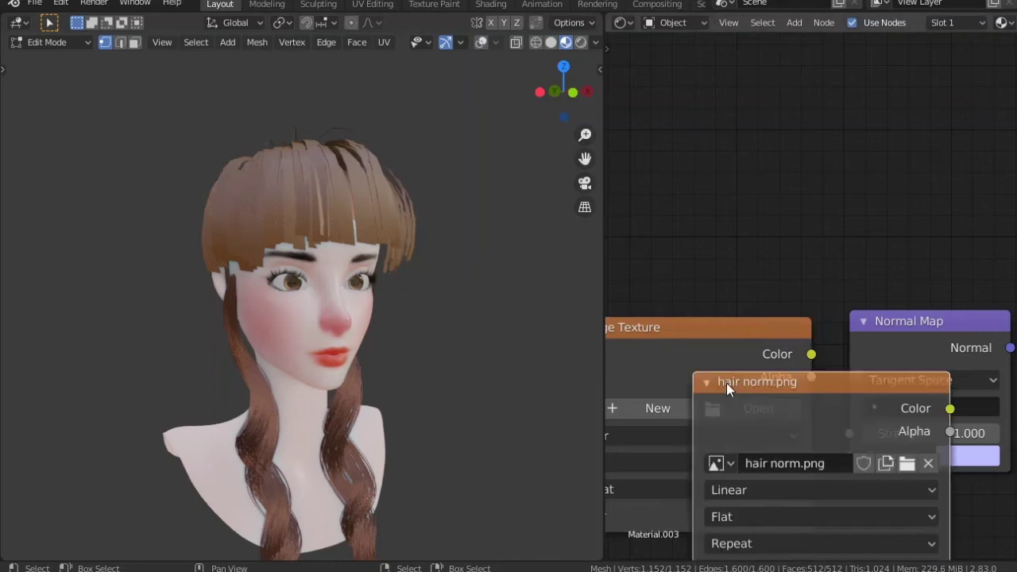
scroll(754, 266, down, 3)
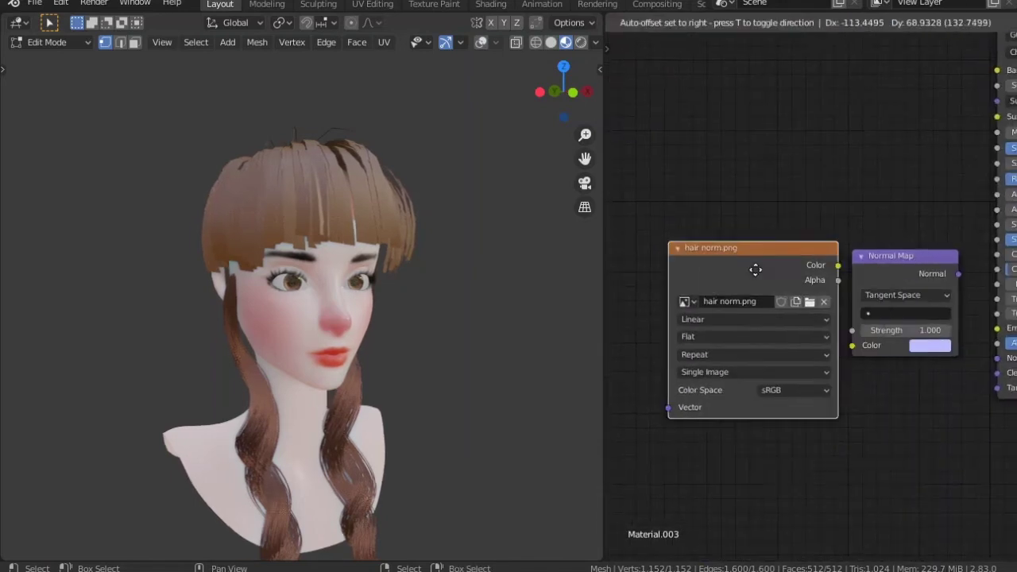
Step: Wire the texture Color into the Normal Map, and its Normal output into the BSDF Normal
drag(860, 353, 855, 347)
middle_drag(856, 348, 736, 359)
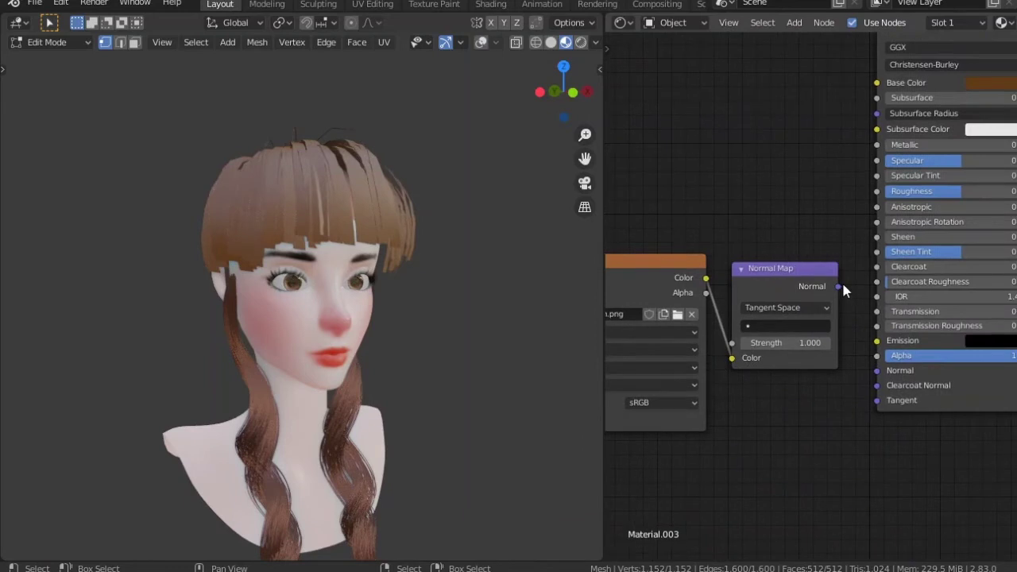
drag(882, 375, 878, 370)
drag(787, 274, 807, 277)
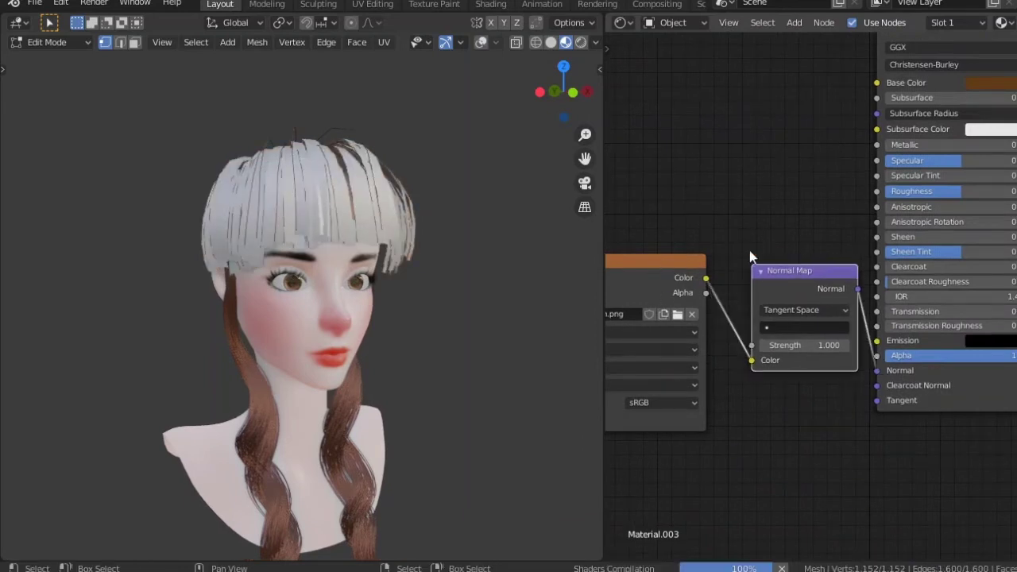
scroll(751, 254, up, 2)
Step: Set the hair normal texture's Color Space to Non-Color
middle_drag(751, 255, 869, 220)
click(754, 405)
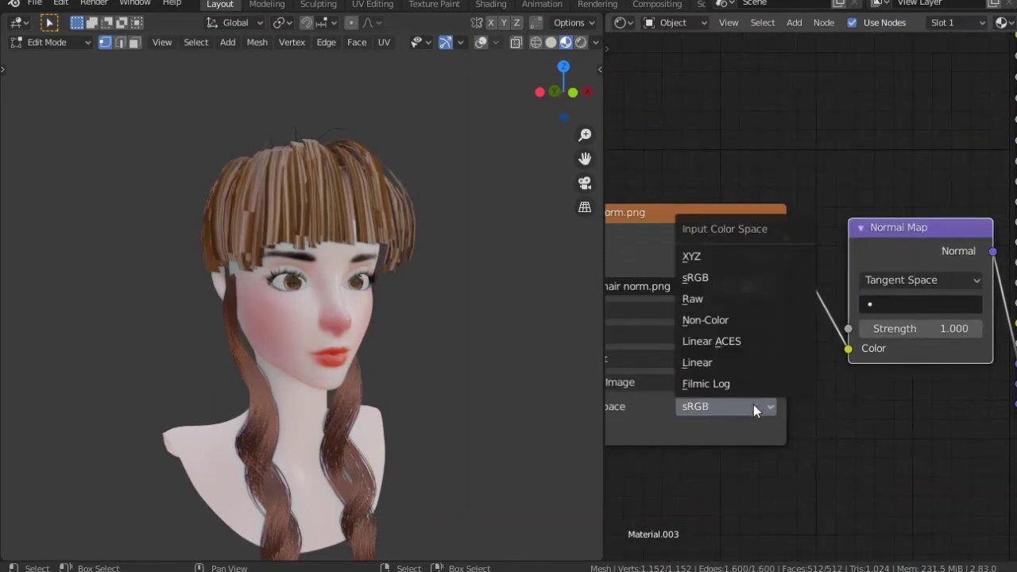
click(745, 322)
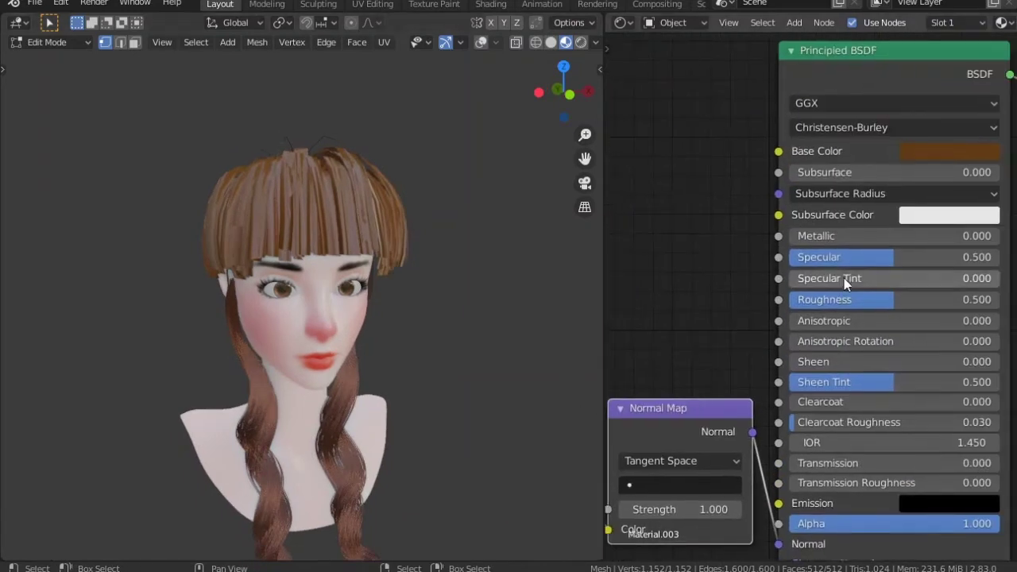
Step: Set Metallic to 0.5 and Roughness to about 0.314
click(840, 235)
text(1)
key(Return)
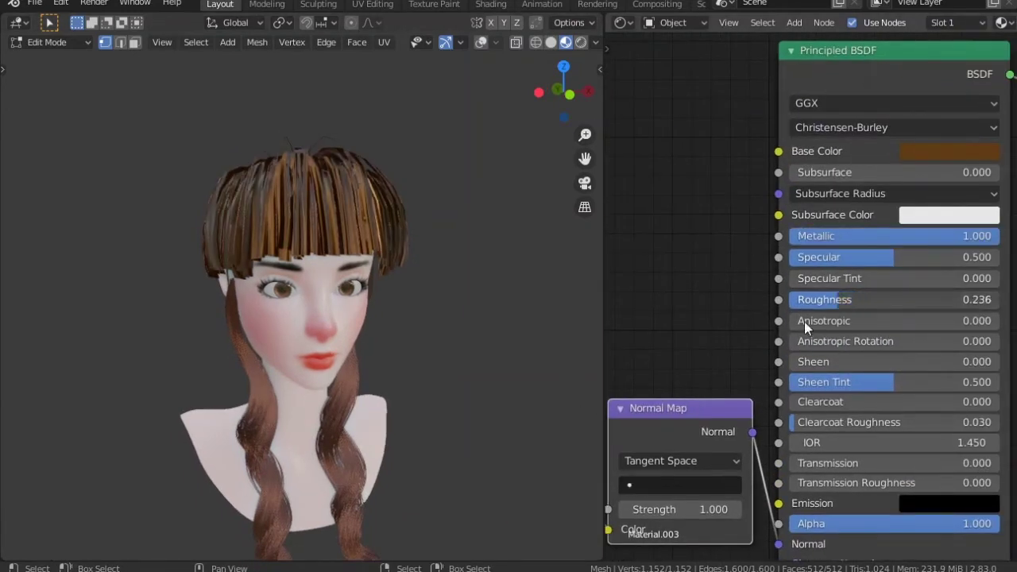
drag(804, 302, 841, 239)
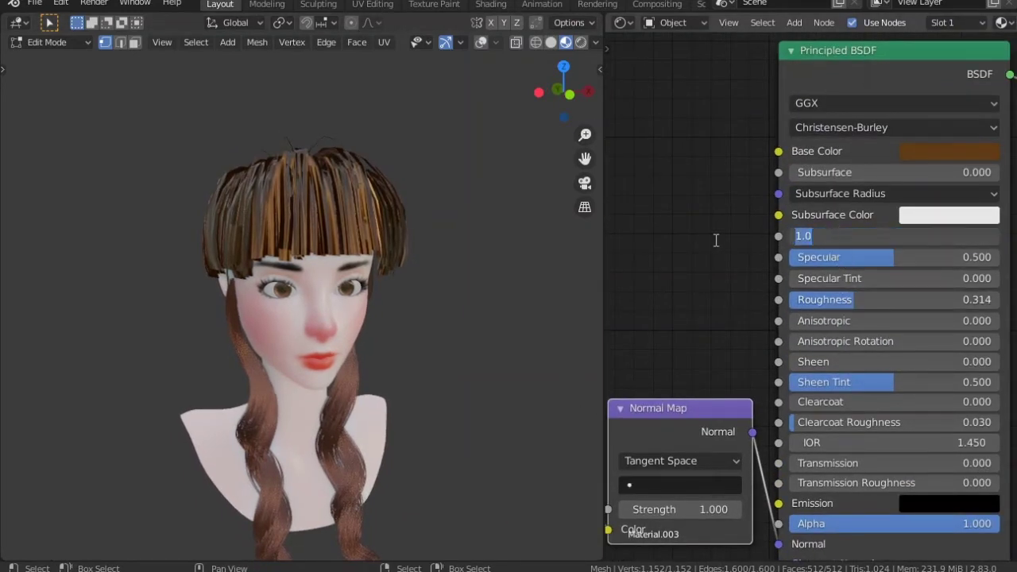
text(14)
key(Return)
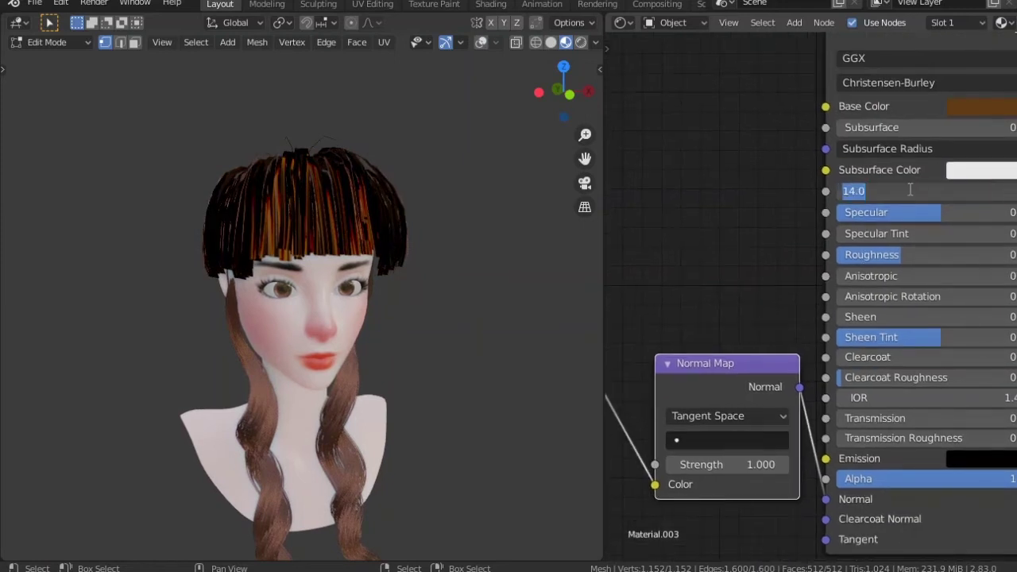
key(Return)
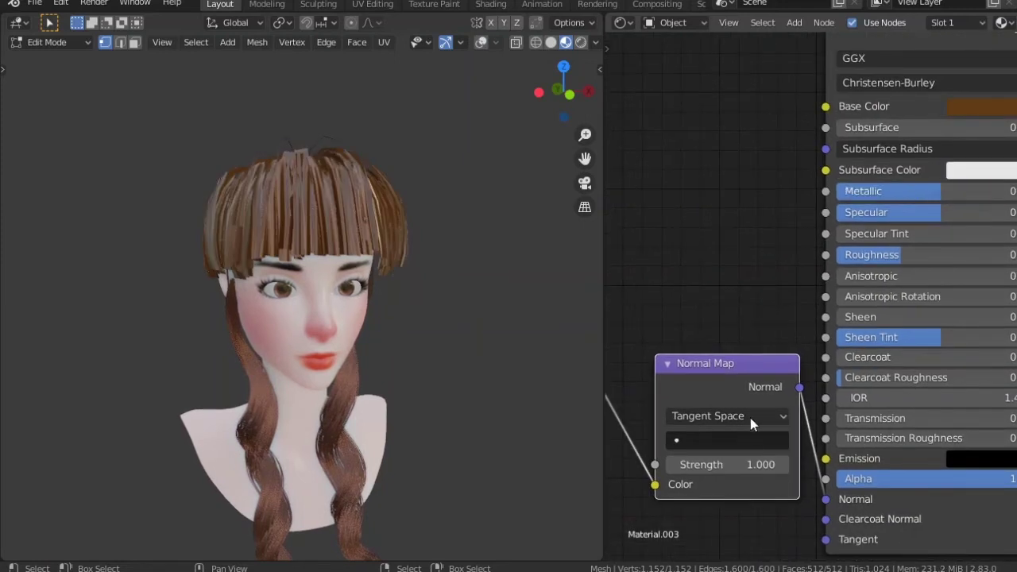
Step: Set the Normal Map strength to 0.15 and save the file
mouse_move(746, 465)
mouse_down()
mouse_move(687, 464)
mouse_move(716, 465)
mouse_up()
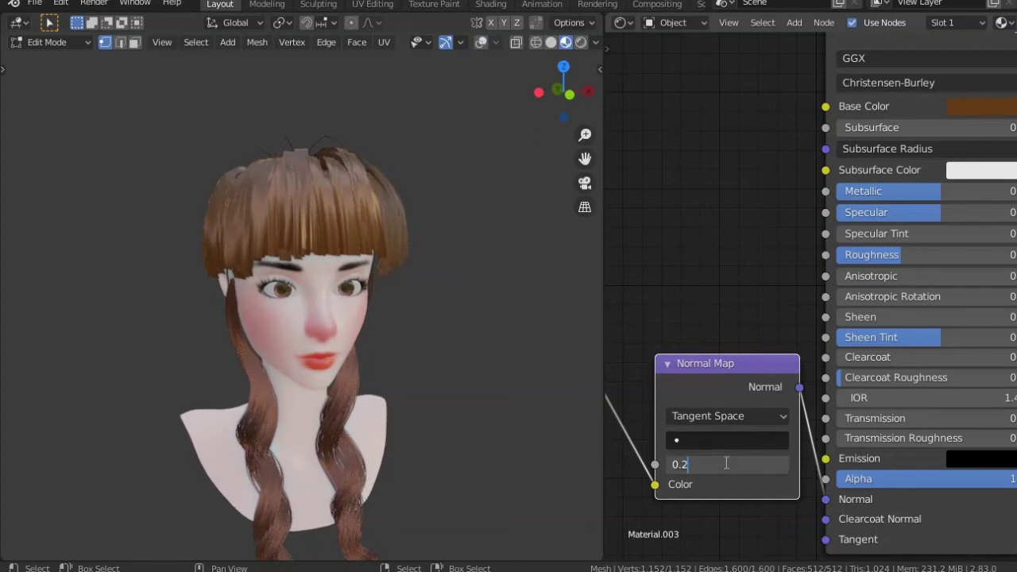
click(726, 464)
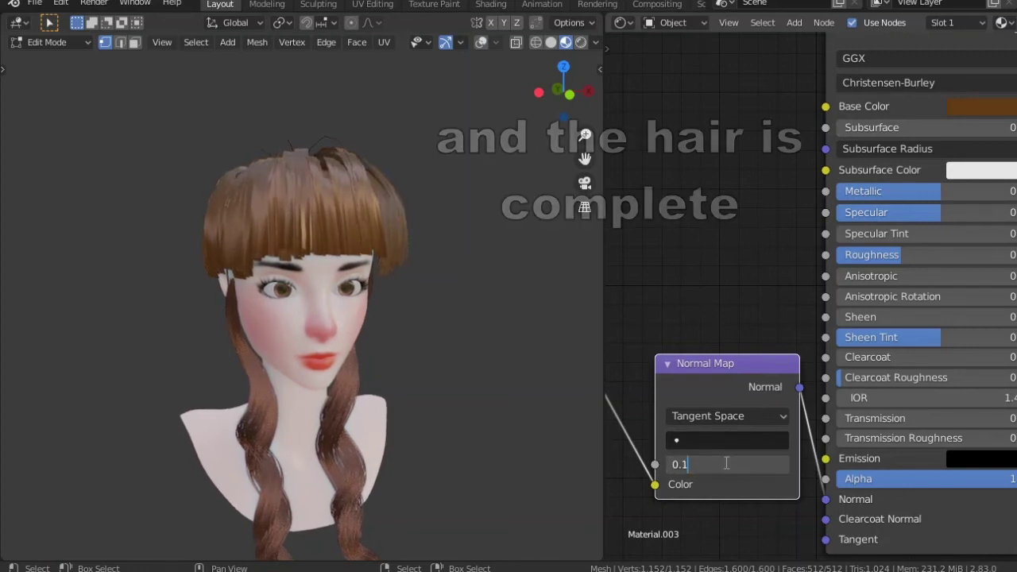
text(0.15)
key(Return)
mouse_move(452, 303)
middle_down()
mouse_move(359, 333)
mouse_move(363, 347)
mouse_move(448, 349)
middle_up()
key(ctrl+s)
Step: Shift the hair's base colour to a darker reddish brown and inspect the shaded result
middle_drag(710, 255, 641, 349)
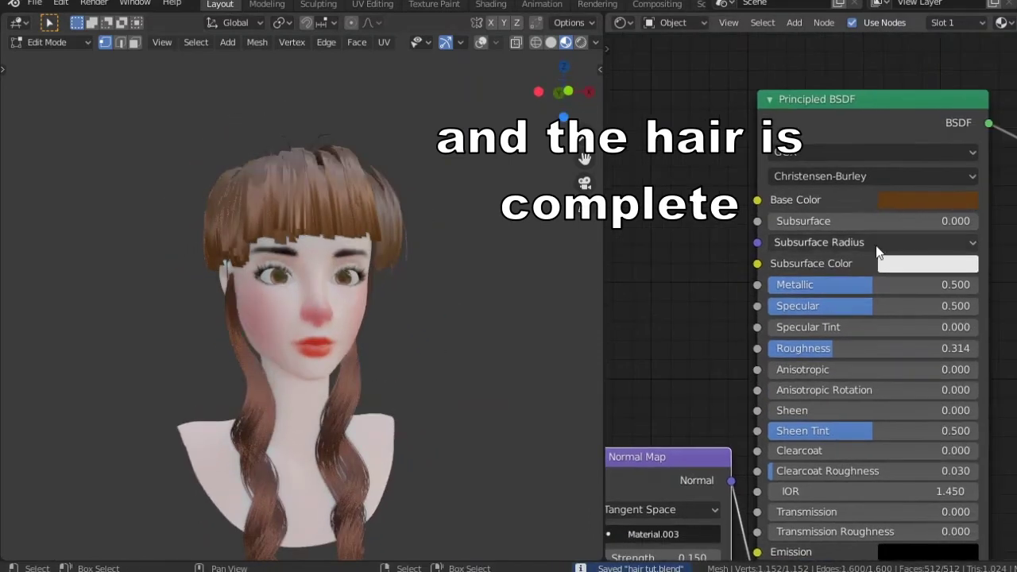
click(914, 203)
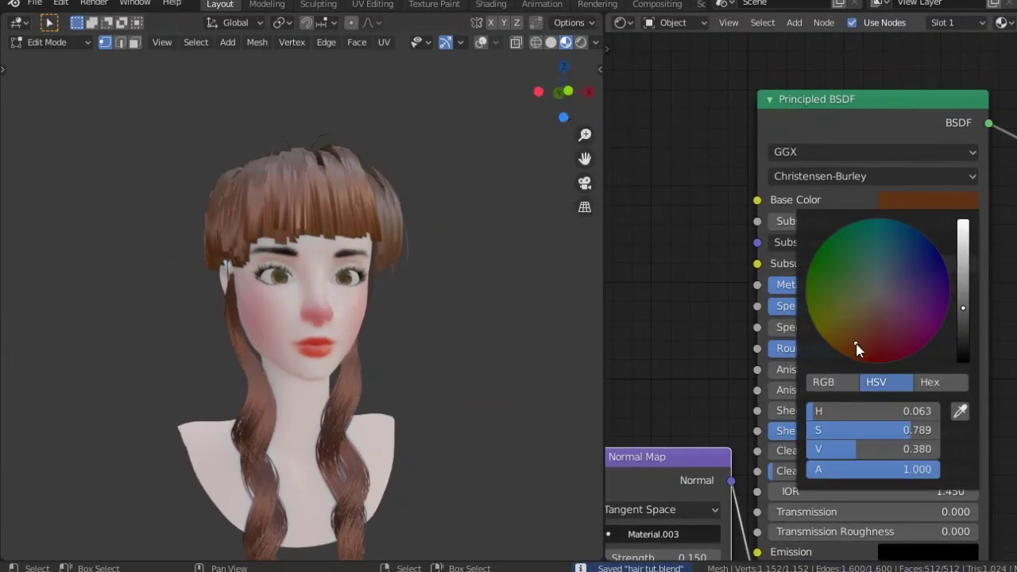
mouse_move(545, 318)
middle_down()
mouse_move(484, 345)
mouse_move(520, 319)
mouse_move(470, 348)
mouse_move(520, 360)
mouse_move(482, 350)
middle_up()
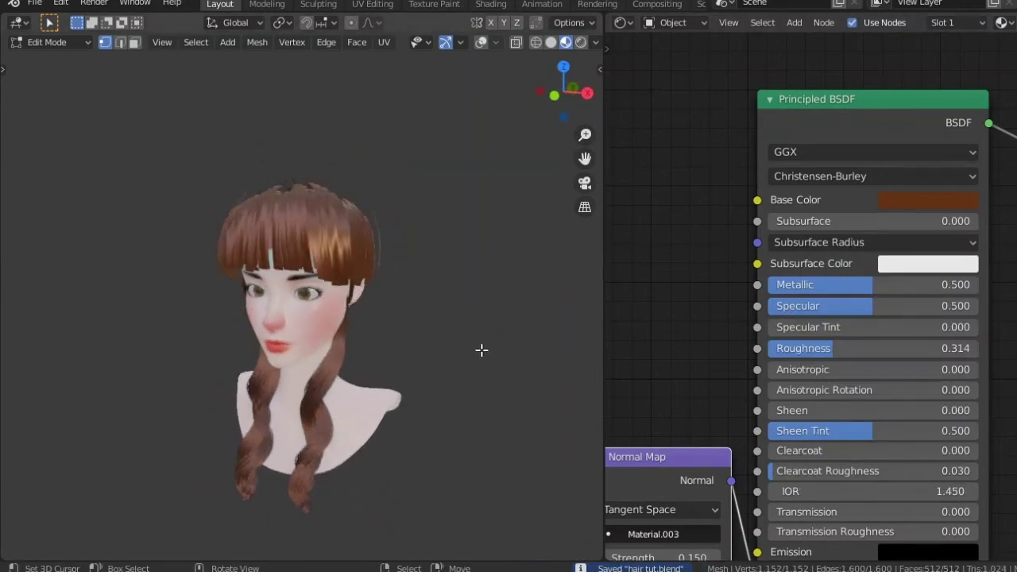
click(599, 44)
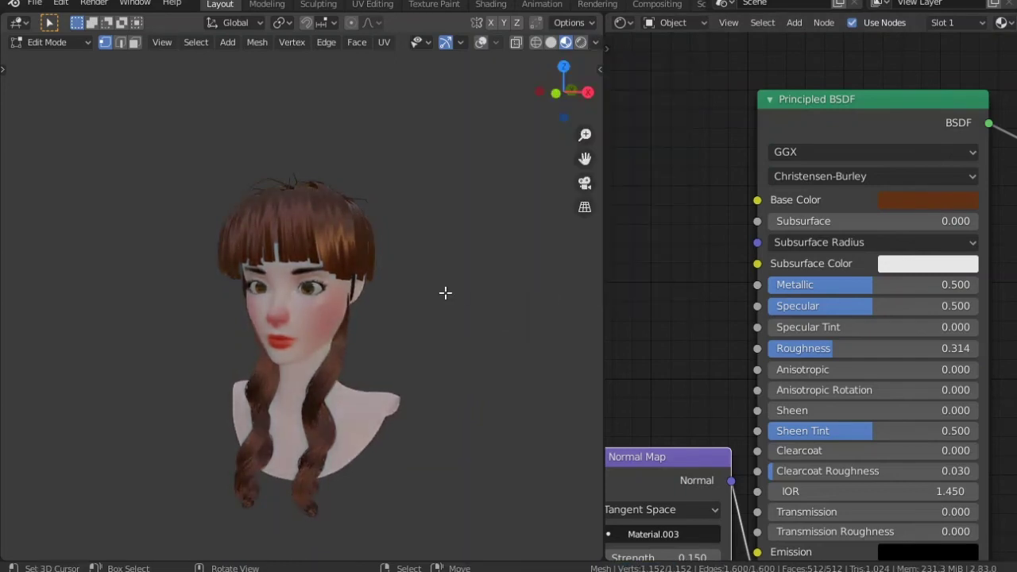
mouse_move(478, 310)
middle_down()
mouse_move(499, 309)
mouse_move(466, 303)
mouse_move(487, 296)
mouse_move(461, 306)
mouse_move(459, 148)
middle_up()
key(ctrl+s)
Step: Turn the viewport overlays back on and return to Object Mode
click(600, 44)
scroll(469, 96, down, 3)
click(481, 42)
key(Tab)
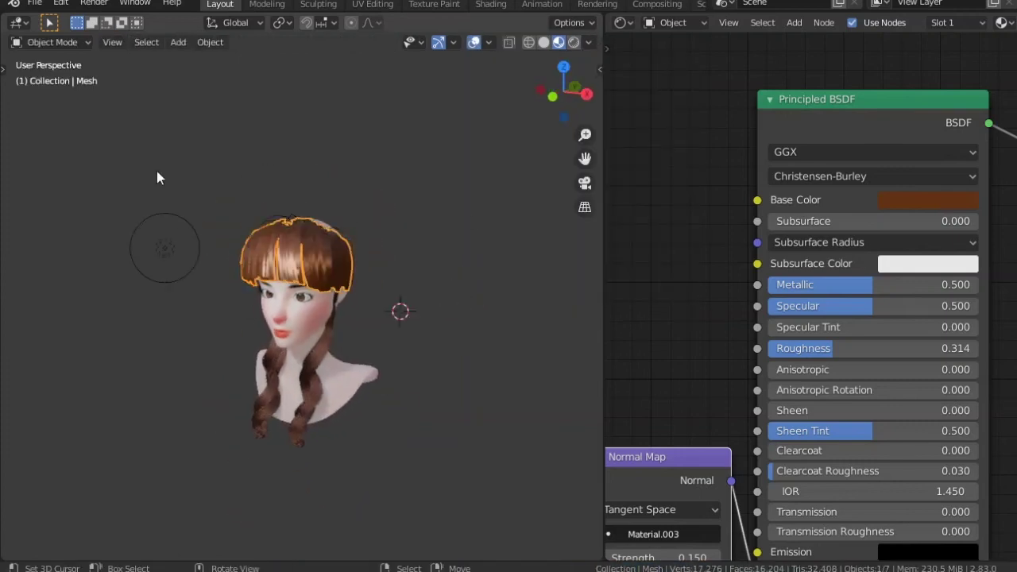
Step: Move the point light to above the head and save hair tut.blend
click(163, 231)
key(g)
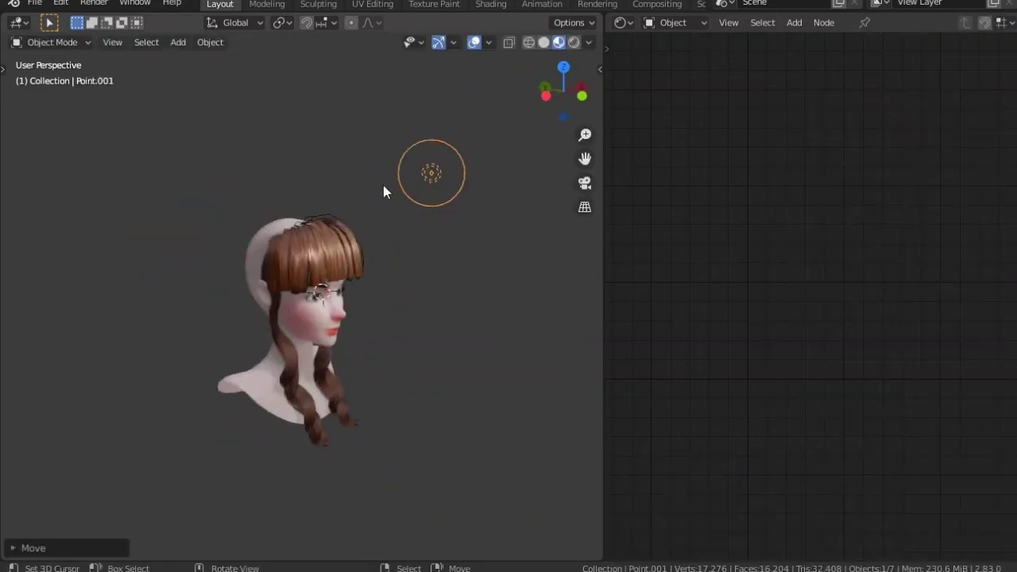
click(291, 185)
middle_drag(291, 185, 218, 199)
key(g)
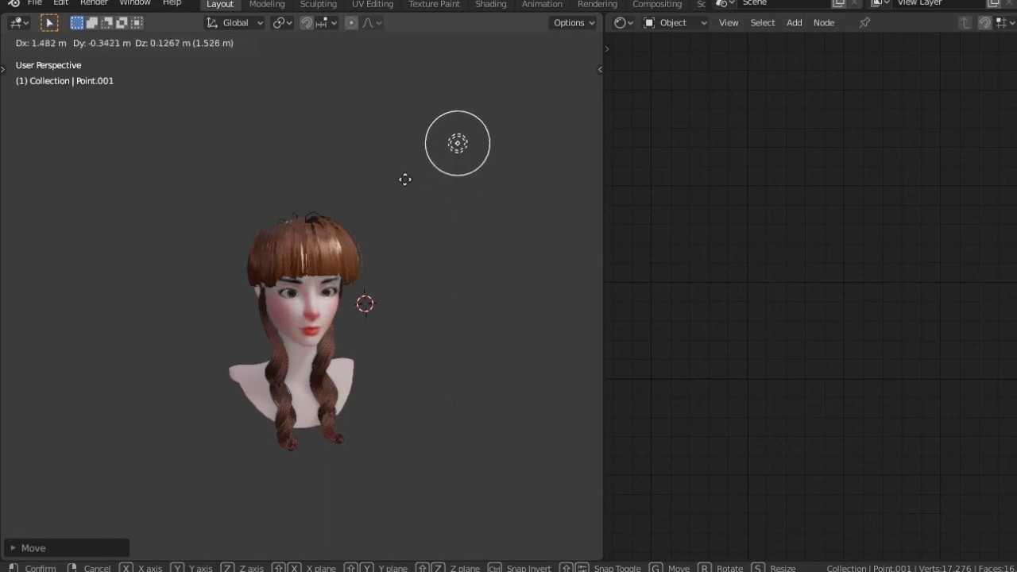
click(329, 220)
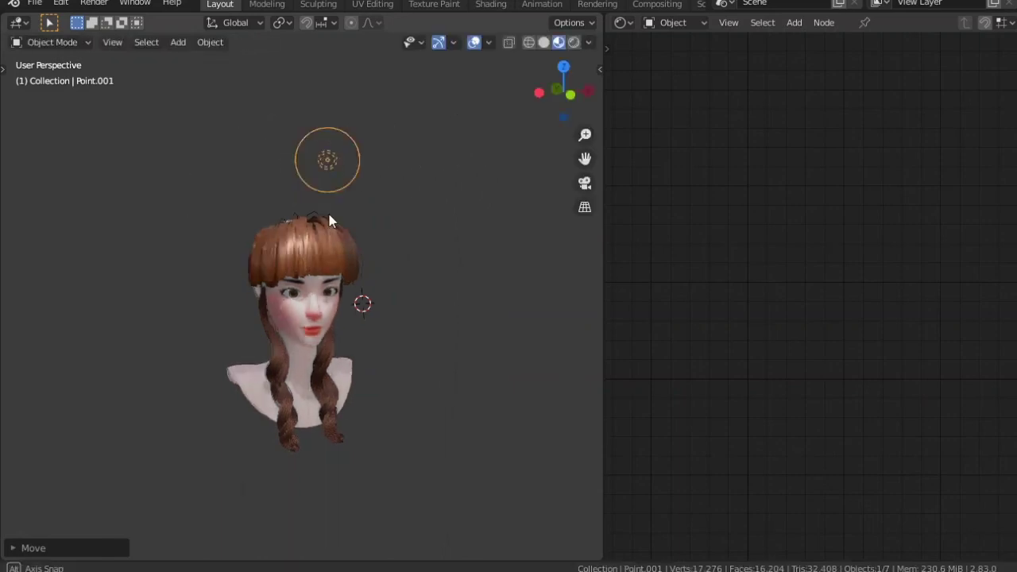
key(g)
mouse_move(329, 220)
middle_down()
mouse_move(445, 215)
mouse_move(342, 199)
mouse_move(387, 213)
mouse_move(347, 257)
mouse_move(340, 211)
mouse_move(378, 213)
middle_up()
click(477, 216)
scroll(347, 257, up, 2)
key(ctrl+s)
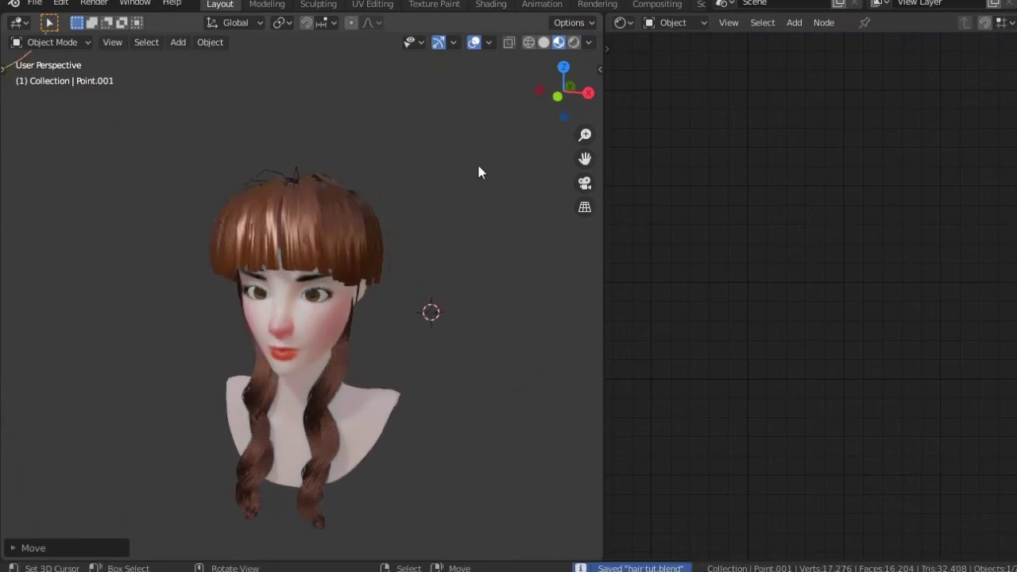
mouse_move(479, 168)
middle_down()
mouse_move(485, 161)
mouse_move(453, 172)
mouse_move(498, 183)
middle_up()
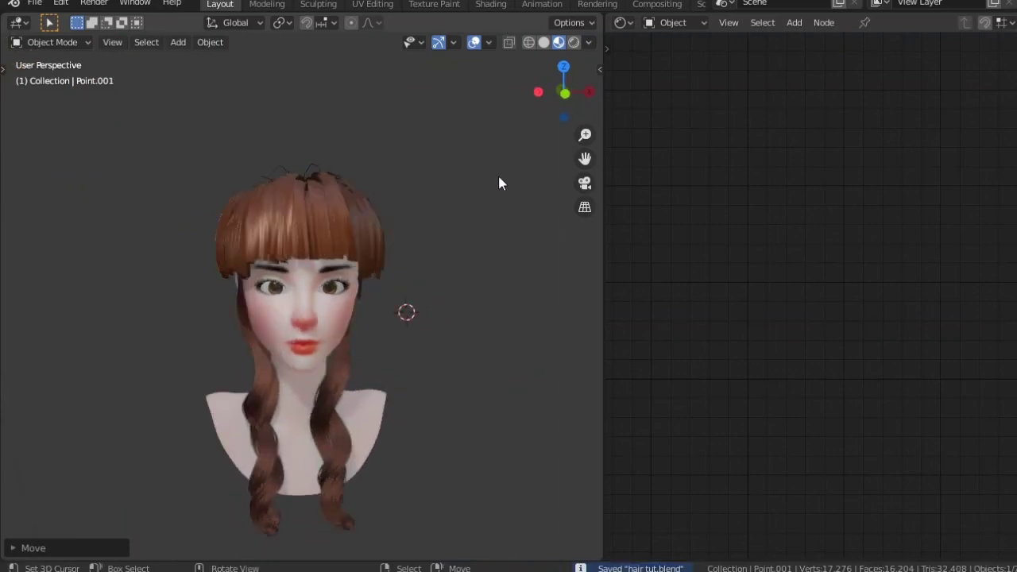